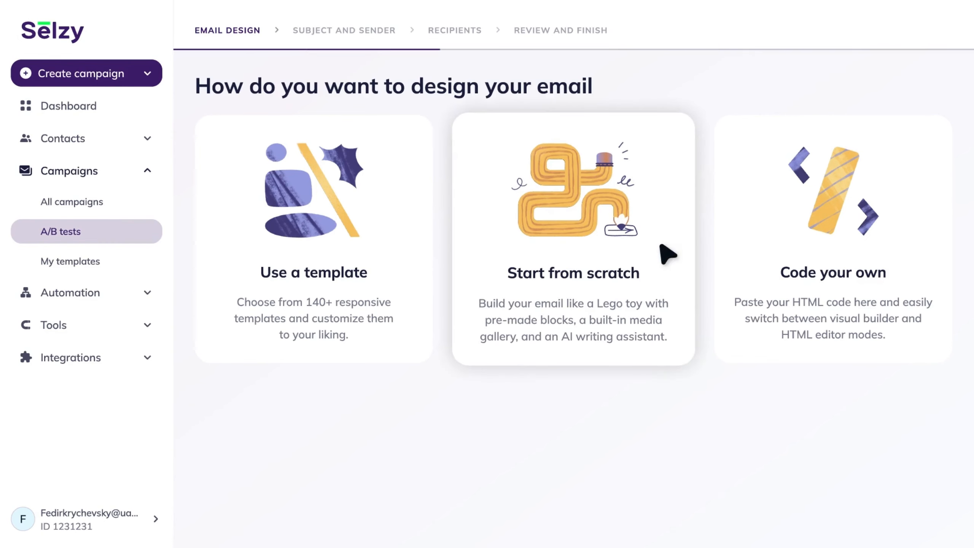
pyautogui.click(667, 254)
pyautogui.moveTo(898, 232); pyautogui.dragTo(359, 114)
pyautogui.moveTo(925, 457); pyautogui.dragTo(384, 346)
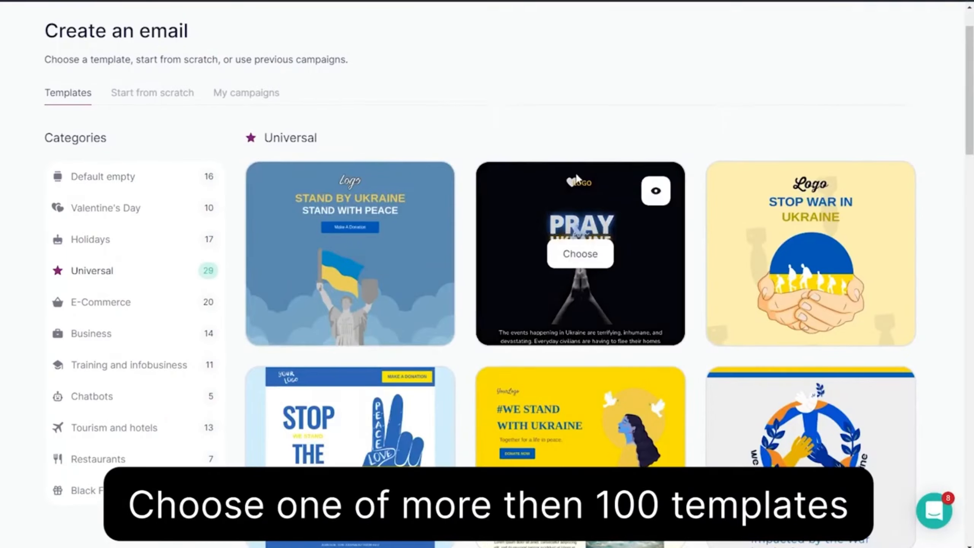
pyautogui.scroll(-20, 577, 180)
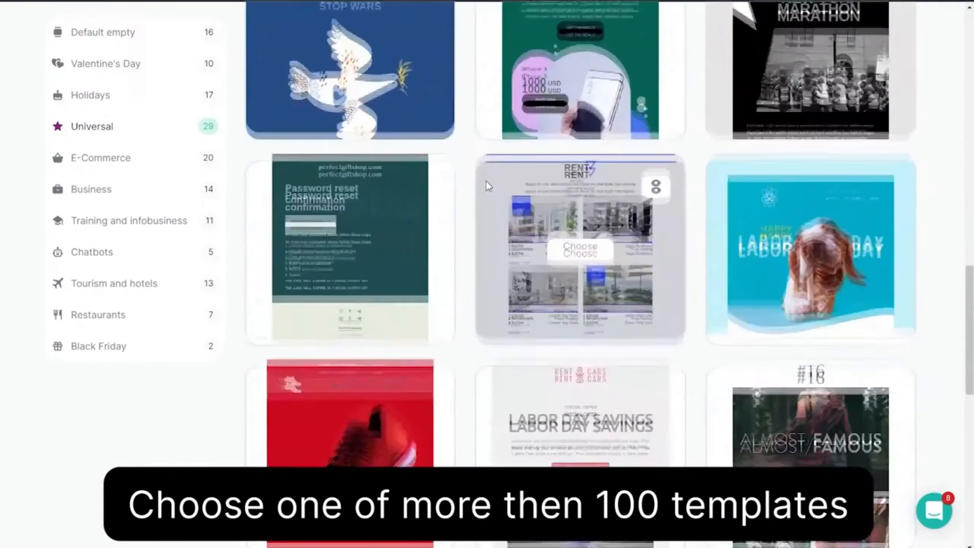
pyautogui.scroll(-6, 348, 215)
pyautogui.click(353, 219)
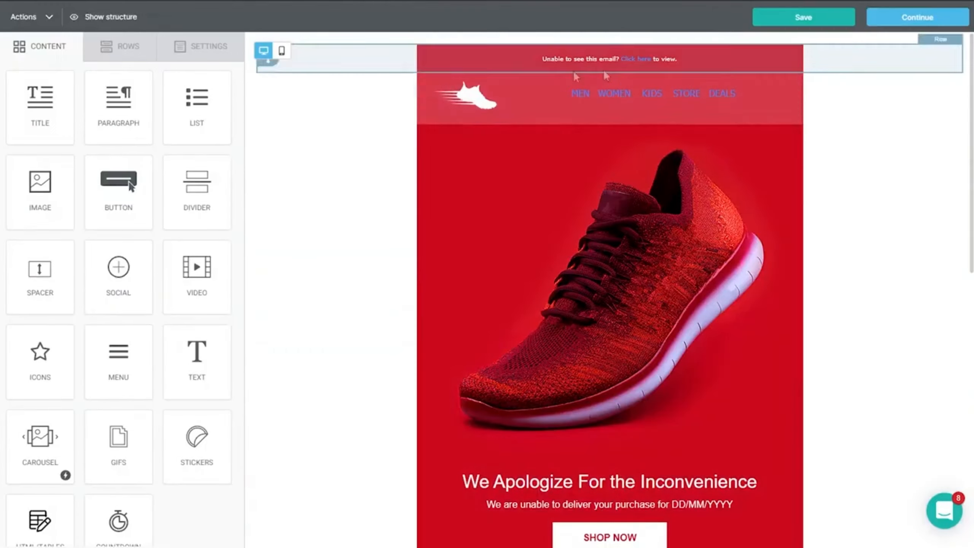
pyautogui.scroll(-6, 894, 109)
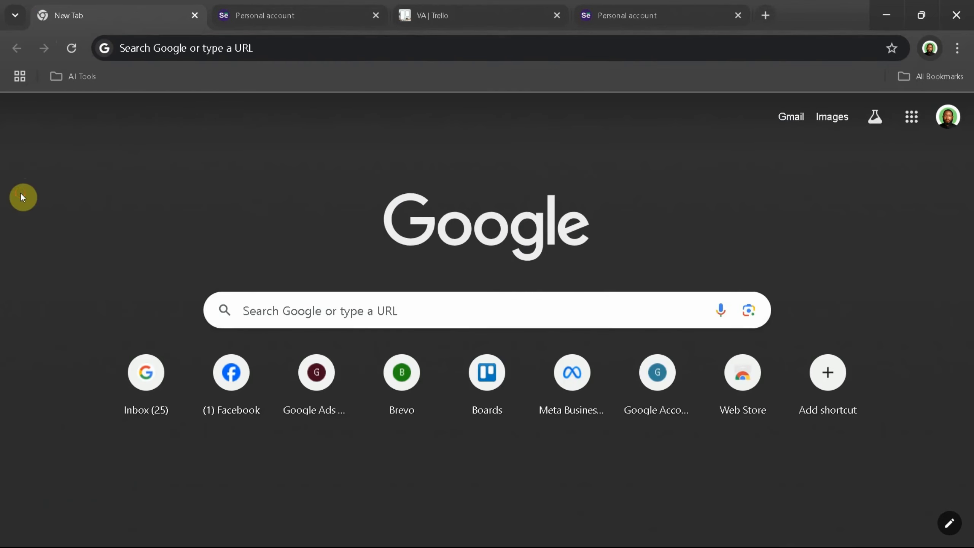
# Open selzy.com and start a free account registration using the Google sign-up option
pyautogui.click(134, 50)
pyautogui.write('selzy.com')
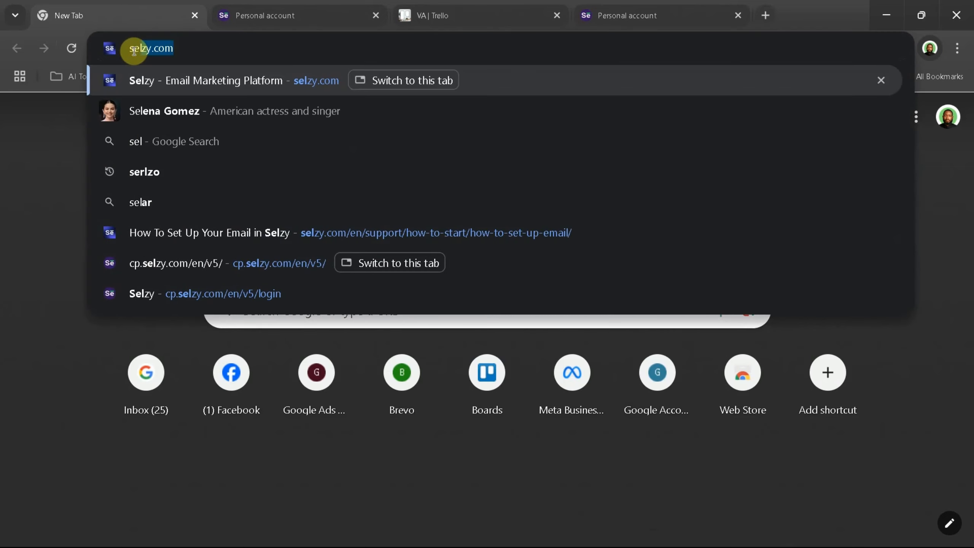
pyautogui.press('Return')
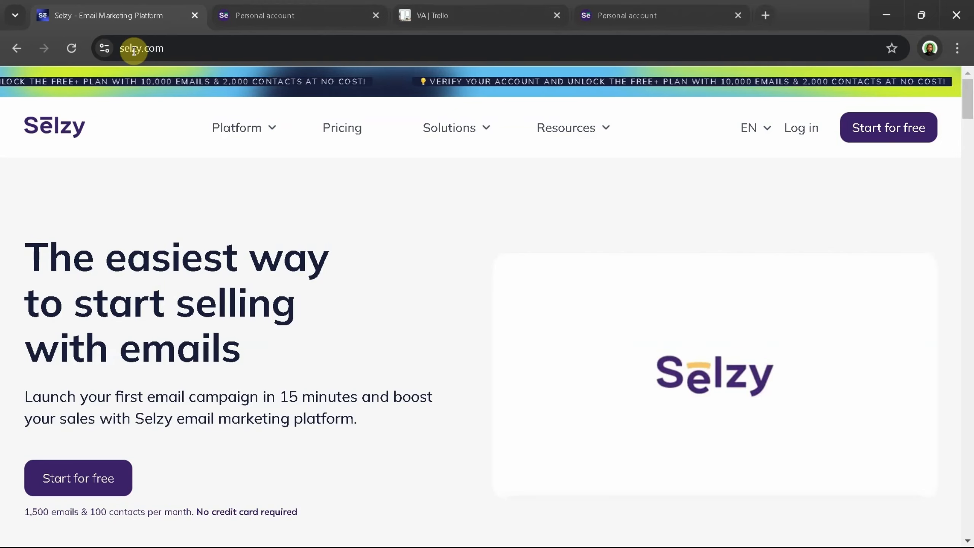
pyautogui.click(886, 133)
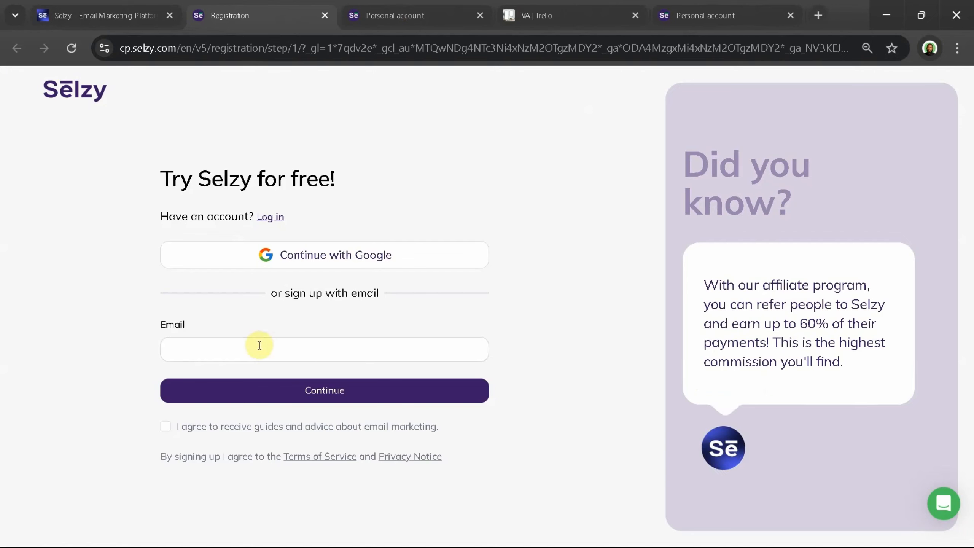
pyautogui.click(313, 259)
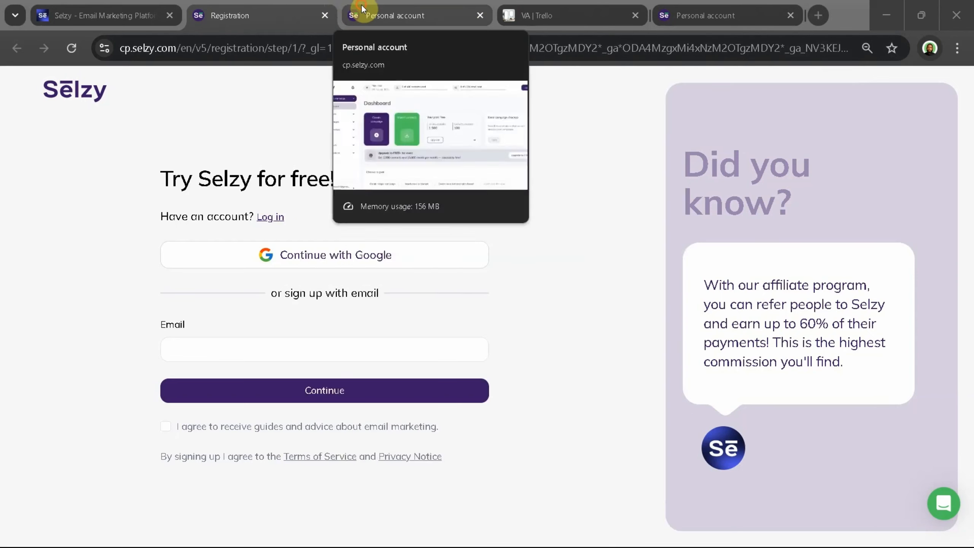
# Switch to the signed-in Selzy account and look through the Contacts, Campaigns, Automation, Tools, Chatbots and Integrations submenus
pyautogui.click(361, 4)
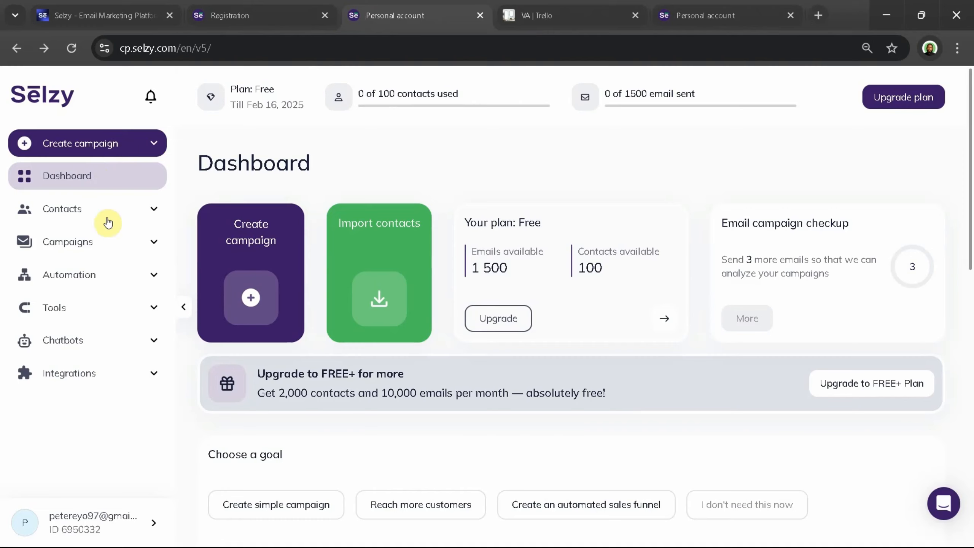
pyautogui.click(128, 207)
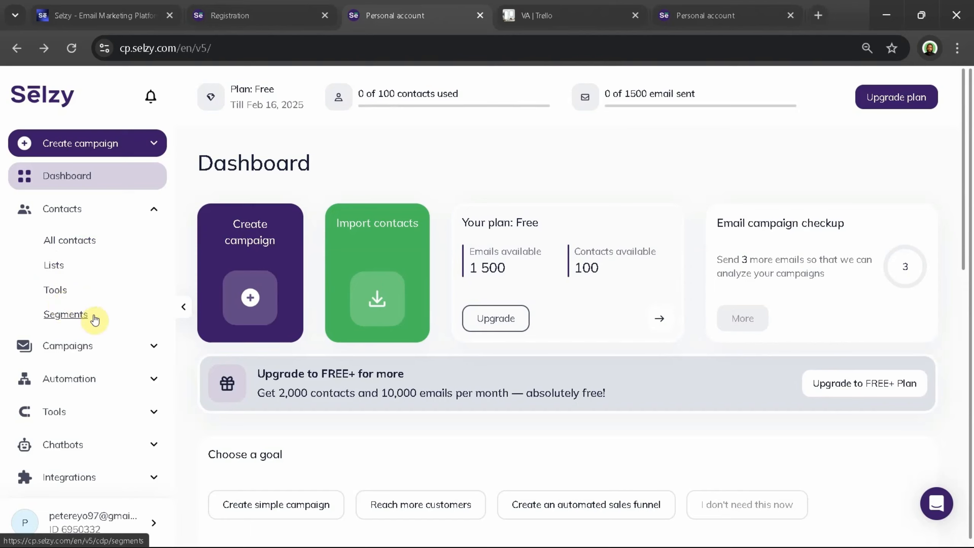
pyautogui.click(133, 348)
pyautogui.scroll(-3, 104, 380)
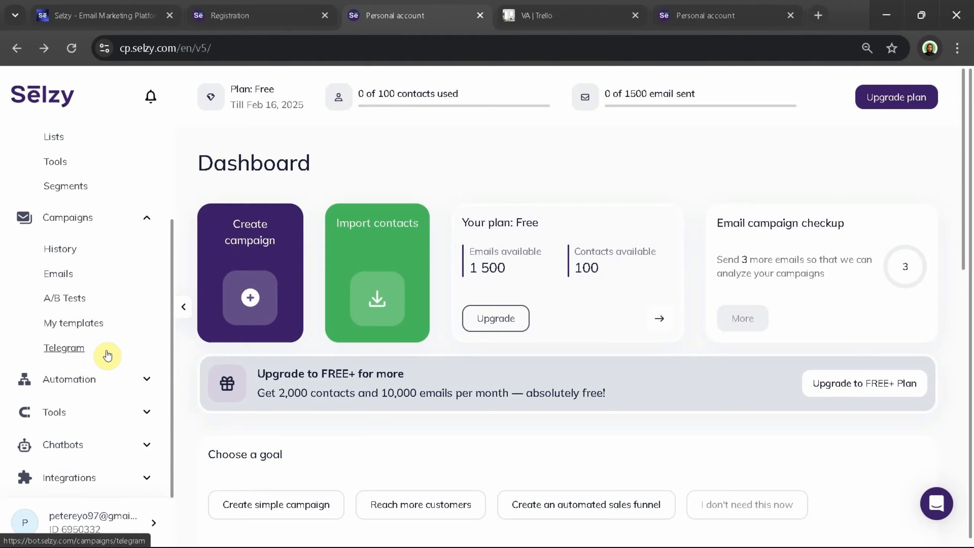
pyautogui.click(143, 379)
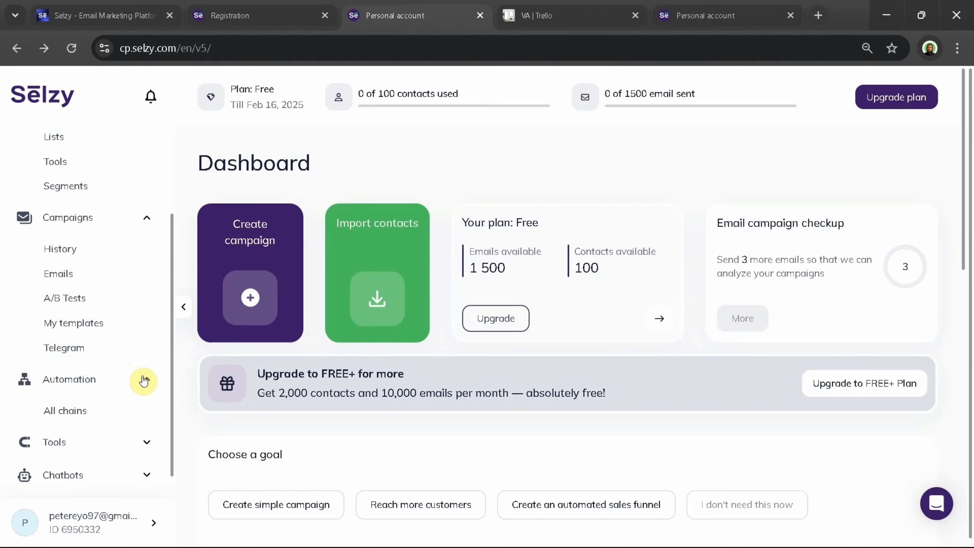
pyautogui.click(140, 443)
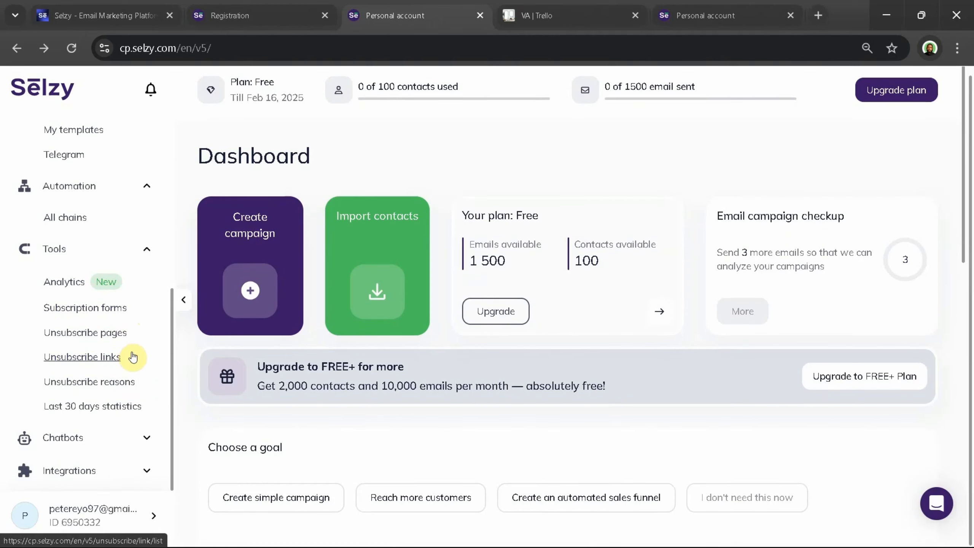
pyautogui.click(135, 438)
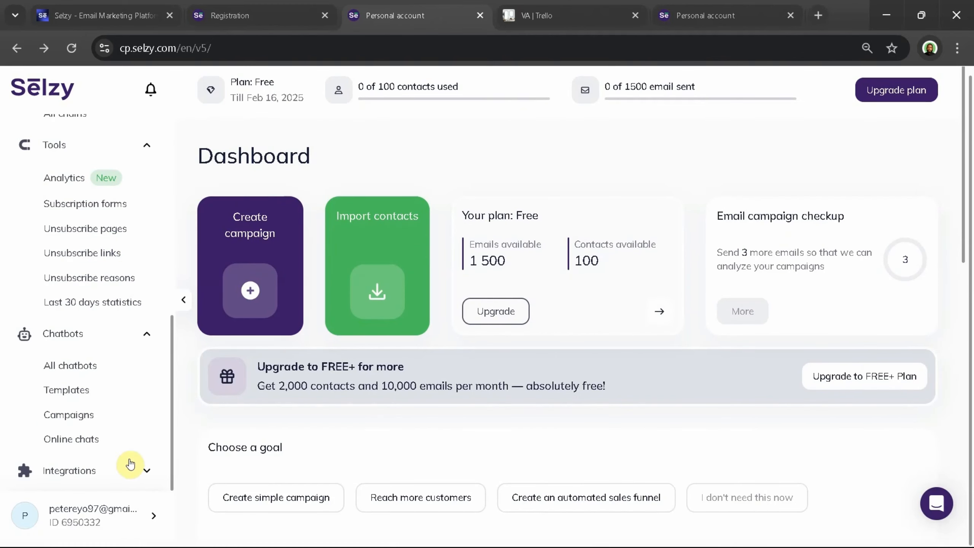
pyautogui.click(128, 471)
# Open the list of all integrations and browse the services that can be connected with Selzy
pyautogui.click(85, 420)
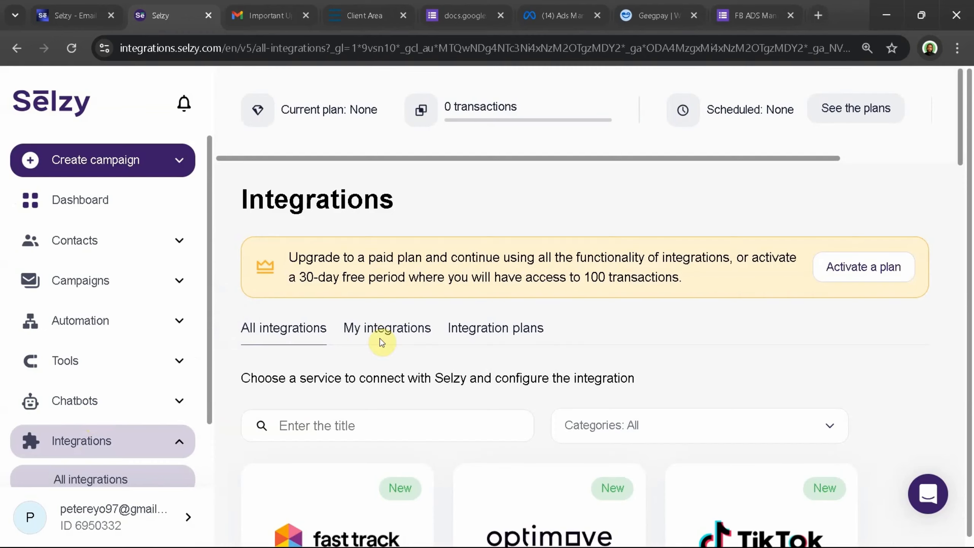
pyautogui.scroll(-10, 381, 342)
pyautogui.scroll(3, 381, 341)
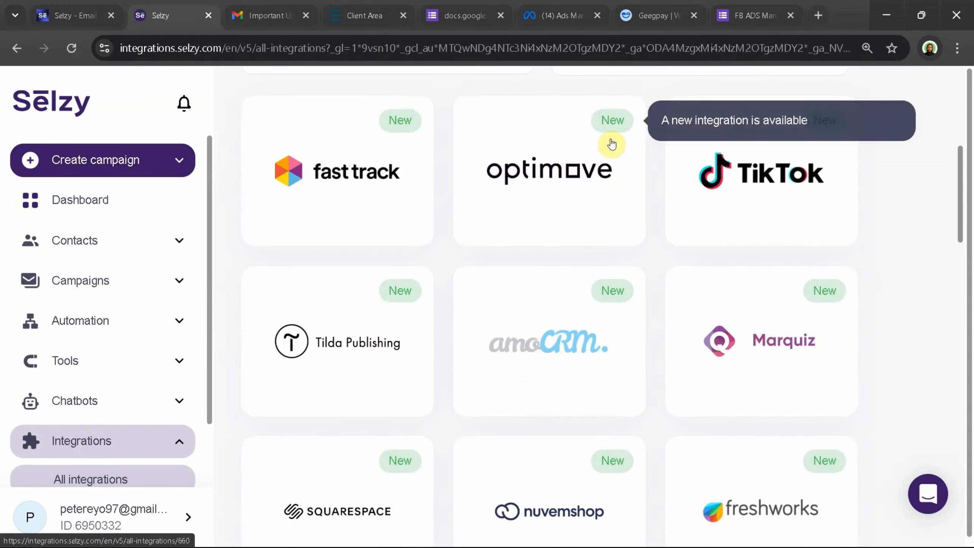
pyautogui.scroll(-1, 548, 317)
pyautogui.scroll(-5, 549, 318)
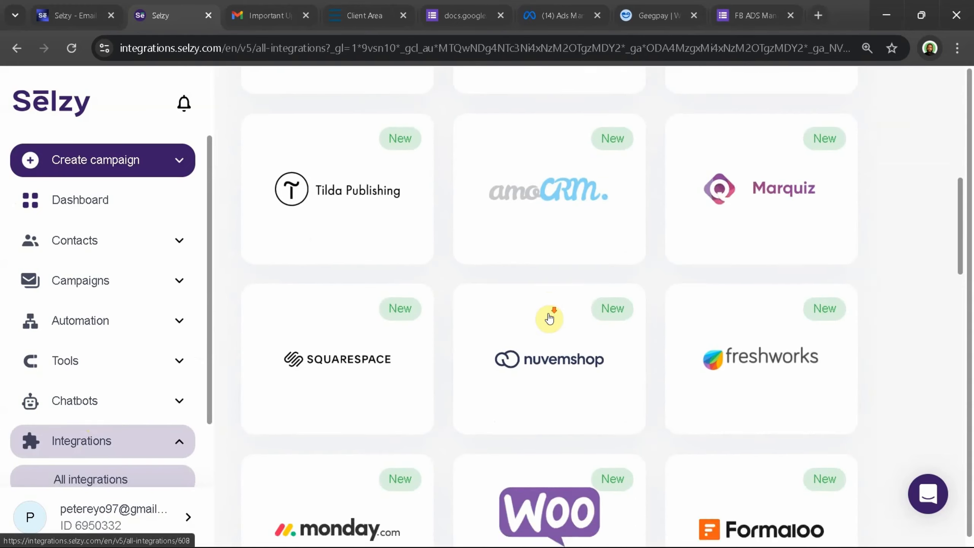
pyautogui.scroll(-3, 551, 379)
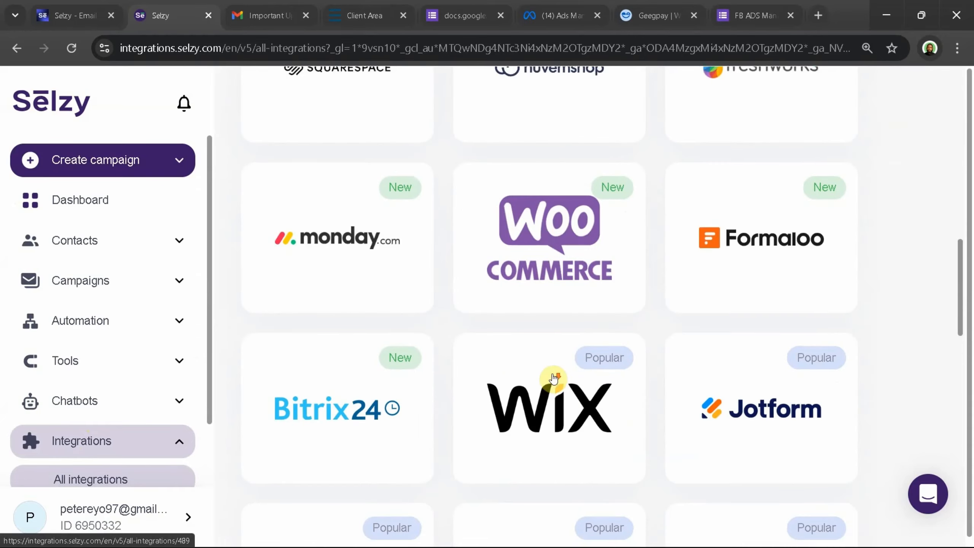
pyautogui.scroll(-4, 579, 375)
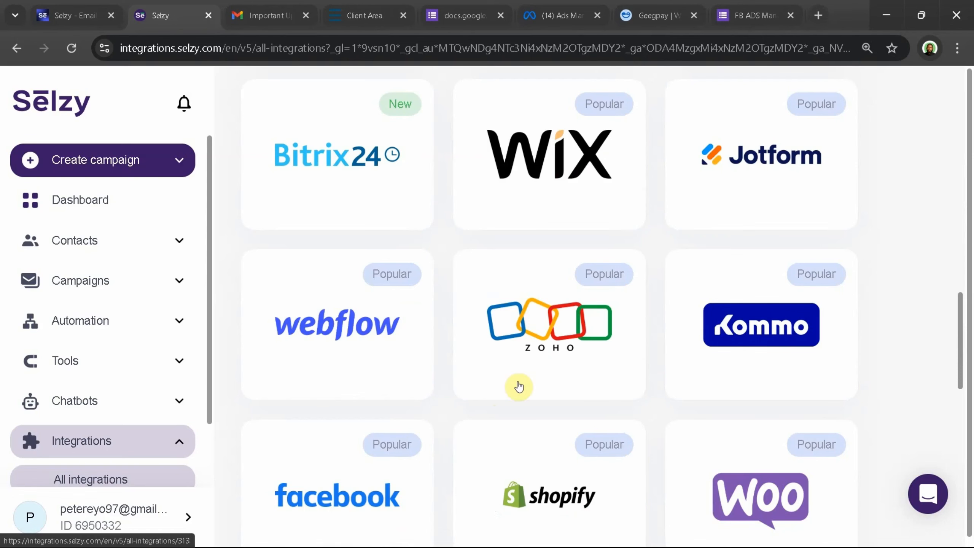
pyautogui.scroll(-4, 517, 386)
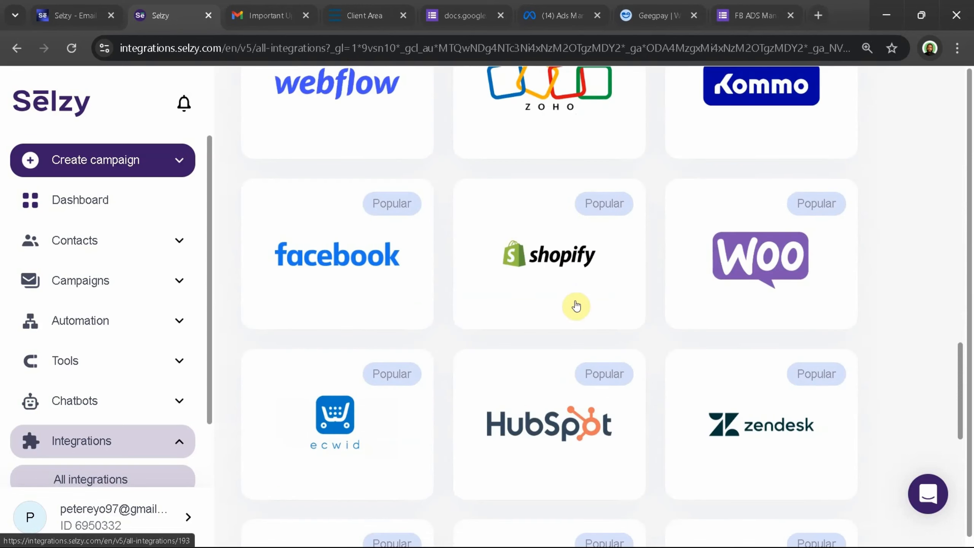
pyautogui.scroll(-2, 591, 311)
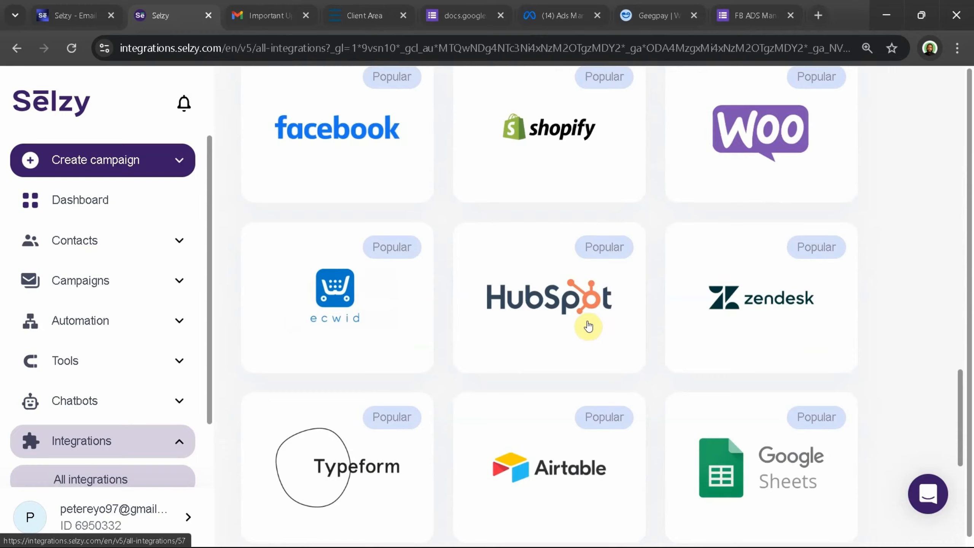
pyautogui.scroll(-3, 587, 325)
pyautogui.scroll(-1, 747, 319)
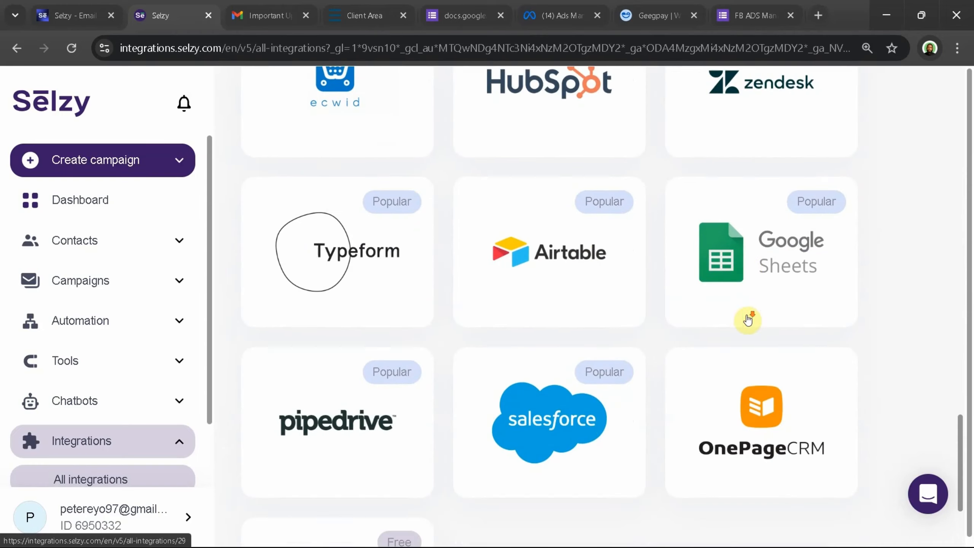
pyautogui.scroll(-2, 549, 423)
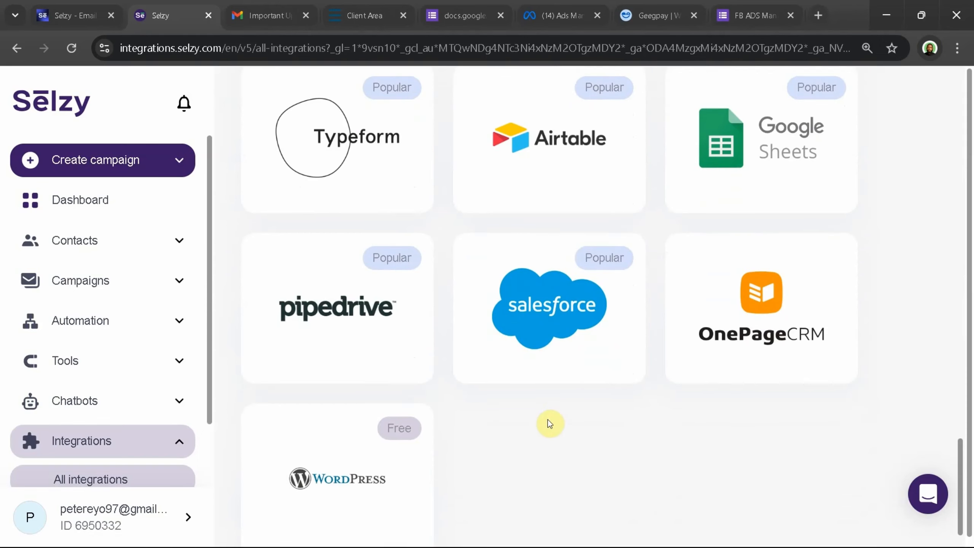
pyautogui.scroll(-1, 541, 412)
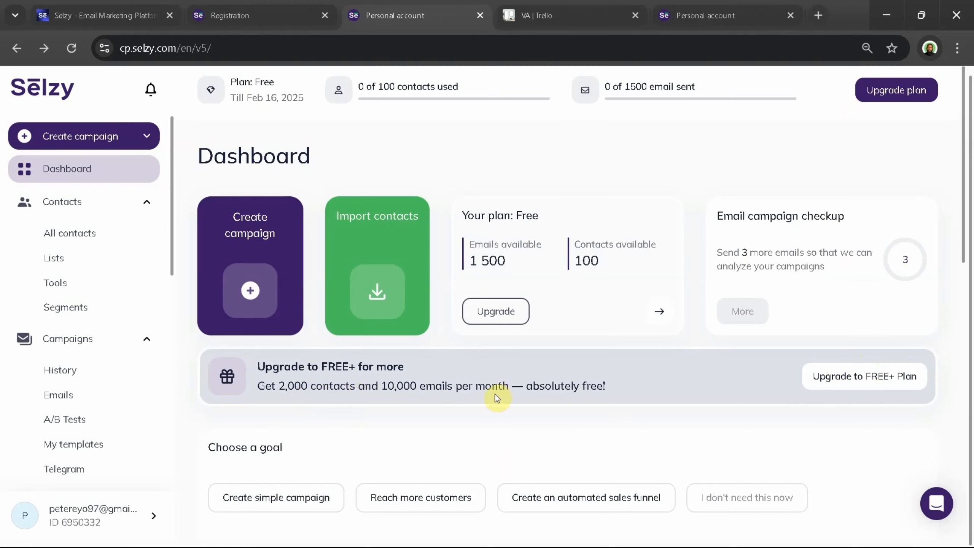
# View the account verification notice for the FREE+ plan upgrade and dismiss it without proceeding
pyautogui.click(828, 381)
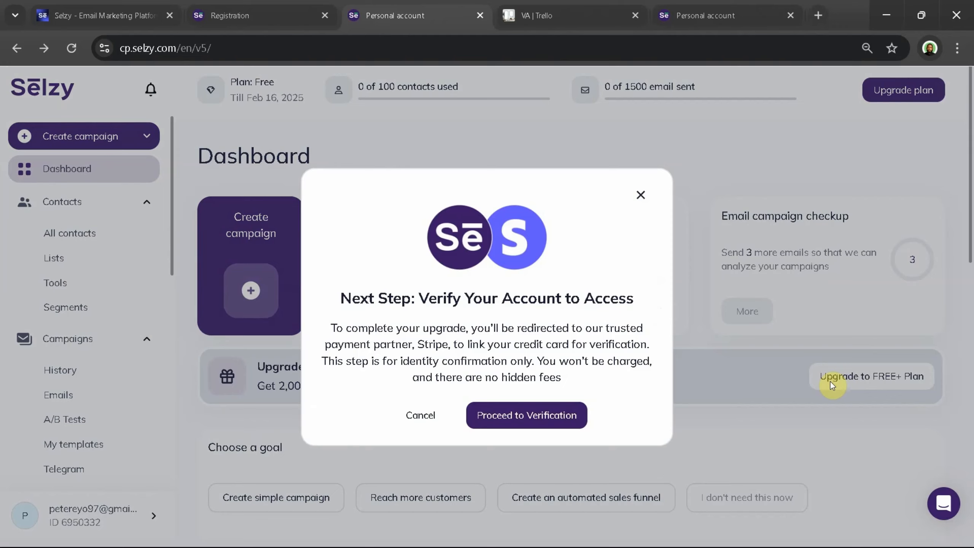
pyautogui.click(644, 197)
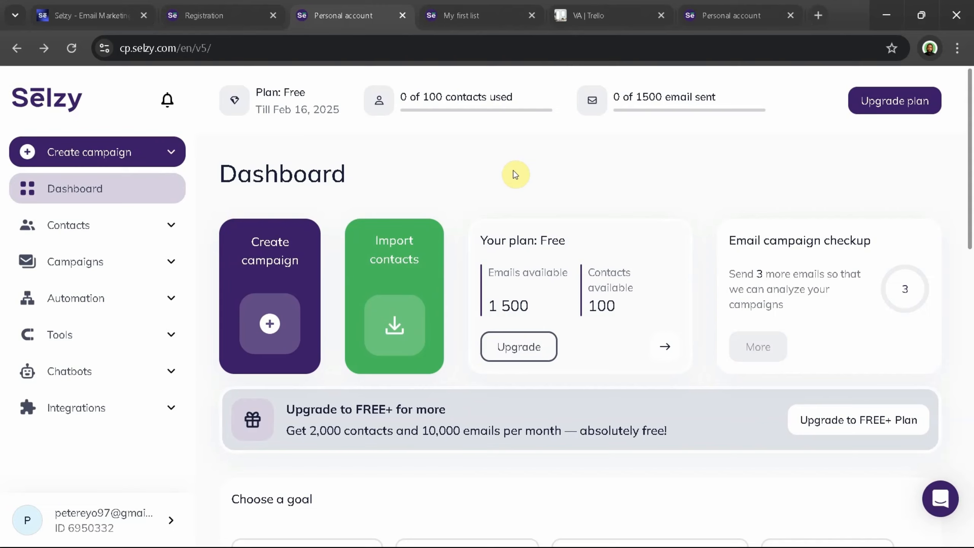
# Start a contact import from the dashboard and check the accepted file formats and size limit
pyautogui.click(398, 330)
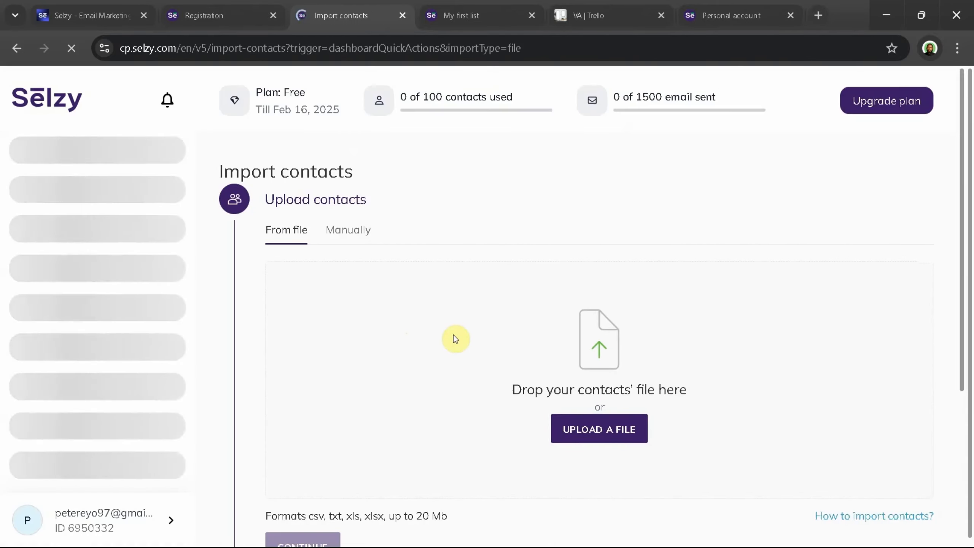
pyautogui.scroll(-3, 570, 431)
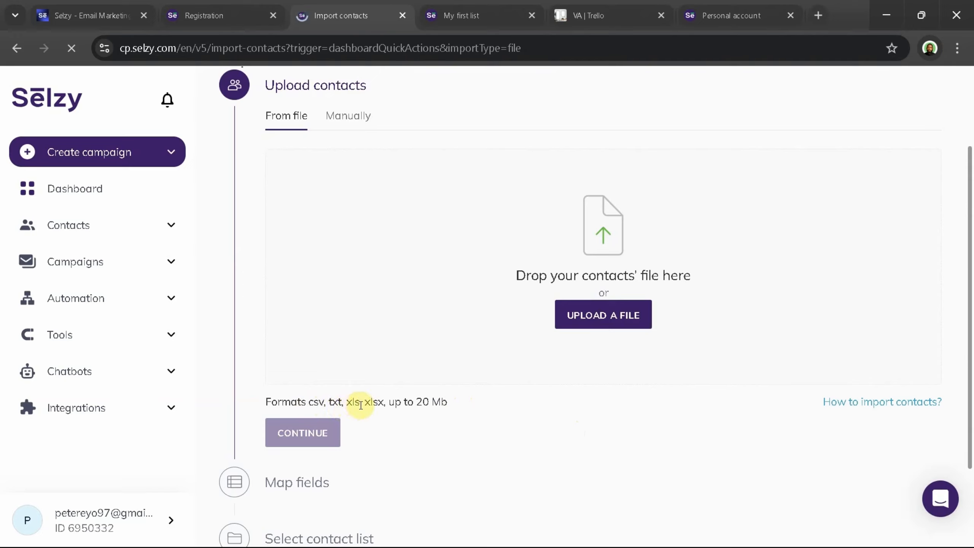
pyautogui.moveTo(459, 405); pyautogui.dragTo(414, 405)
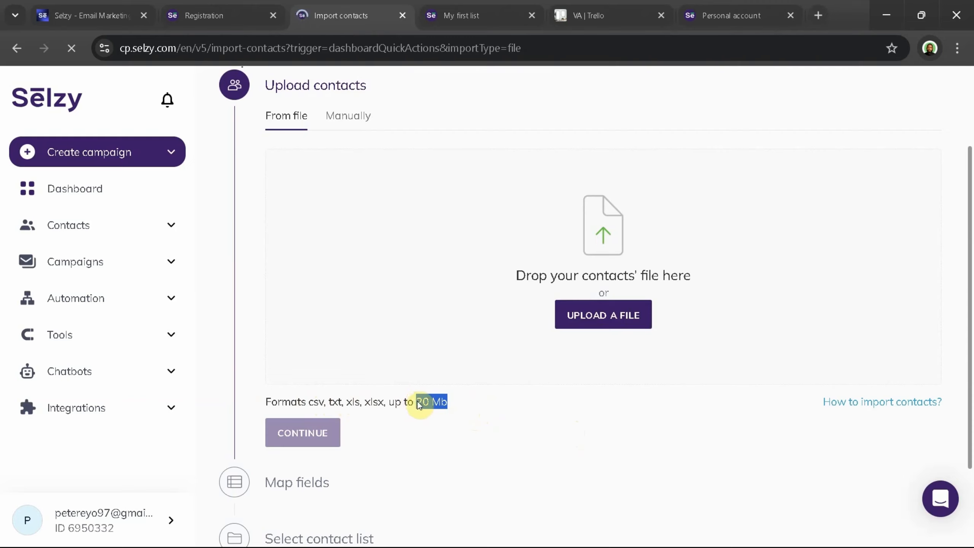
# Upload the file Slezy Test.csv from the Desktop as the contacts source
pyautogui.click(588, 315)
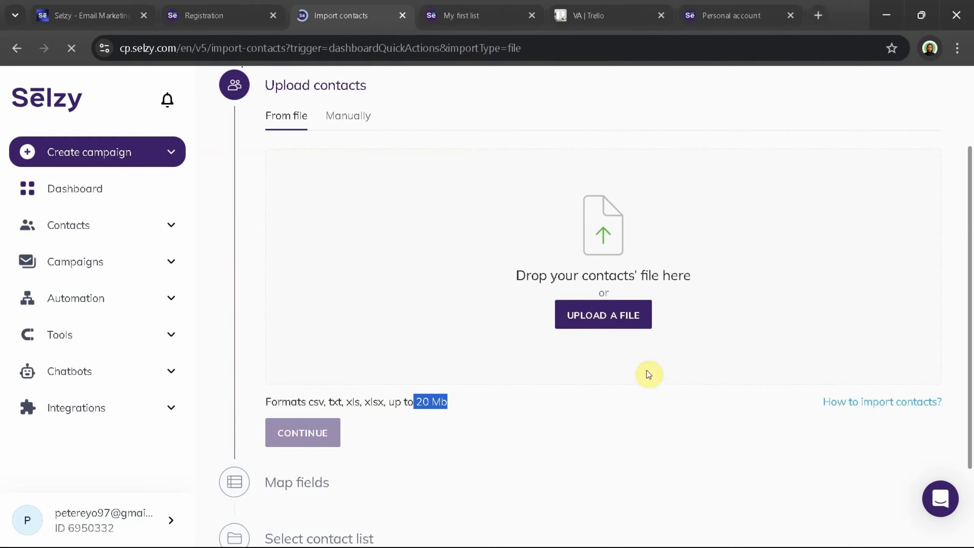
pyautogui.click(608, 315)
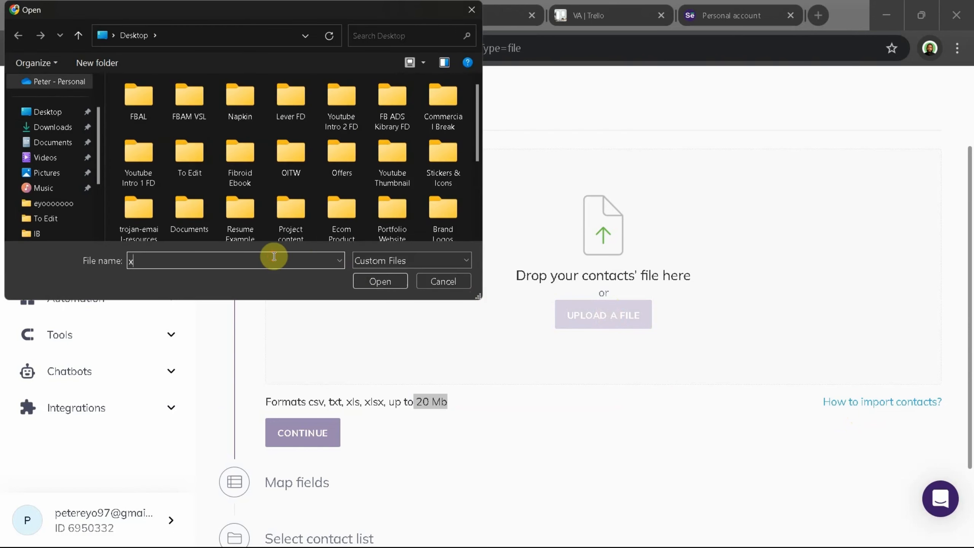
pyautogui.write('se')
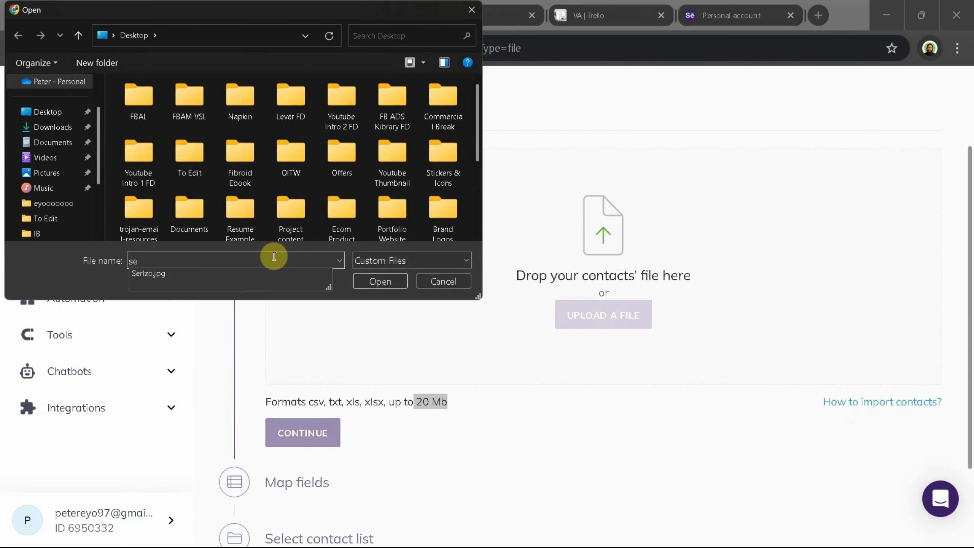
pyautogui.write('n')
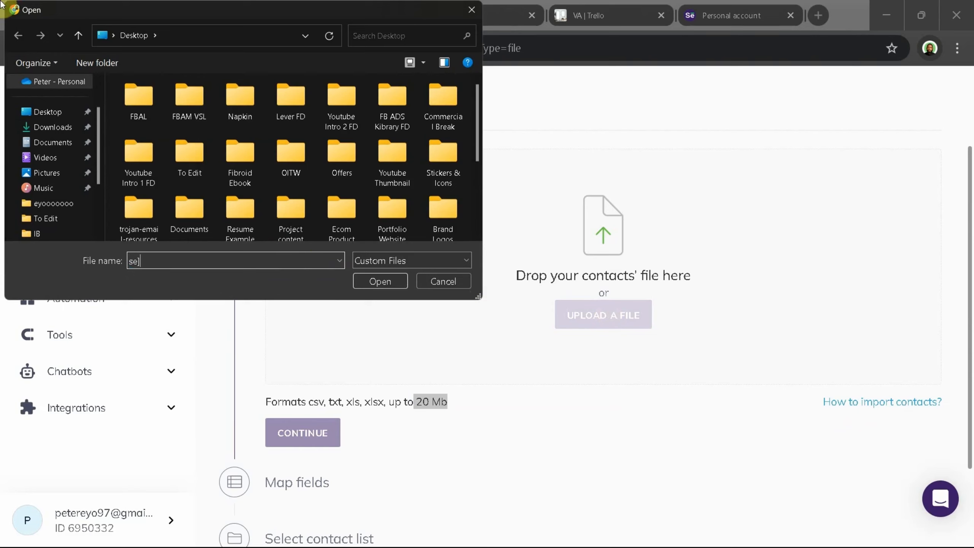
pyautogui.press('BackSpace')
pyautogui.press('BackSpace')
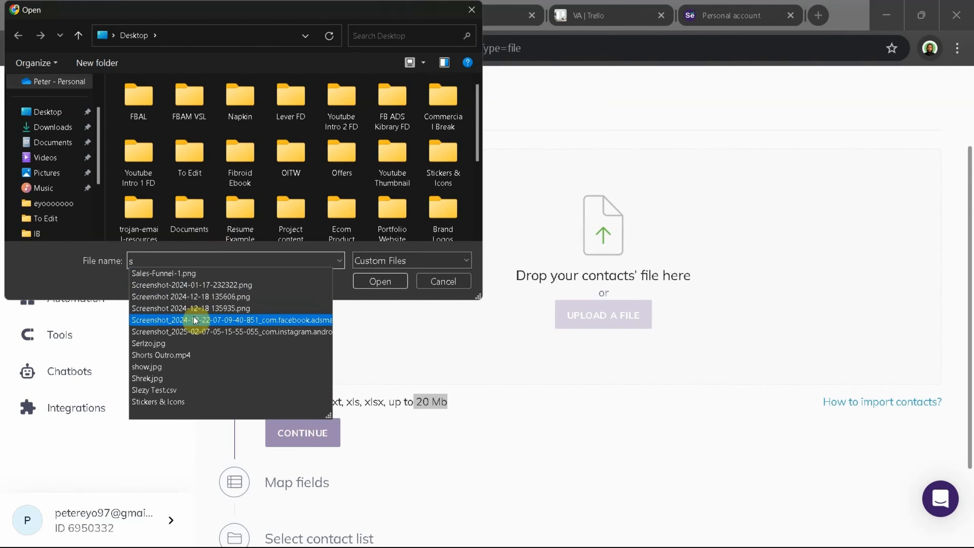
pyautogui.click(173, 389)
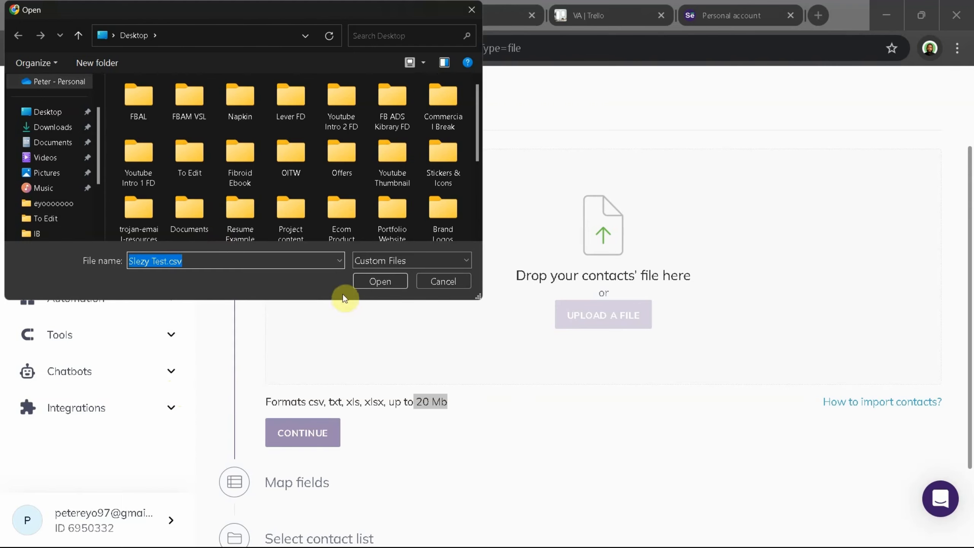
pyautogui.click(374, 273)
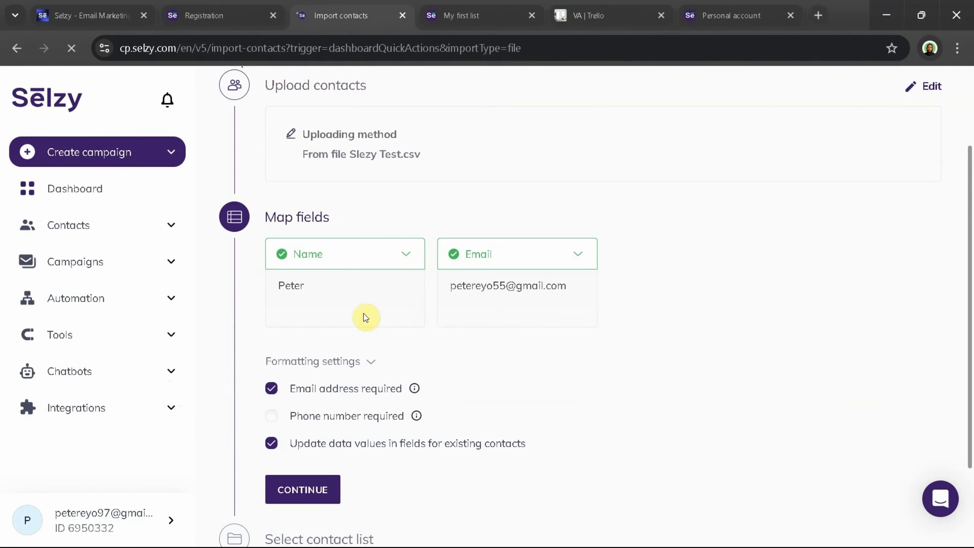
# Accept the Name and Email field mapping and choose My first list as the destination for the contacts
pyautogui.scroll(-2, 364, 314)
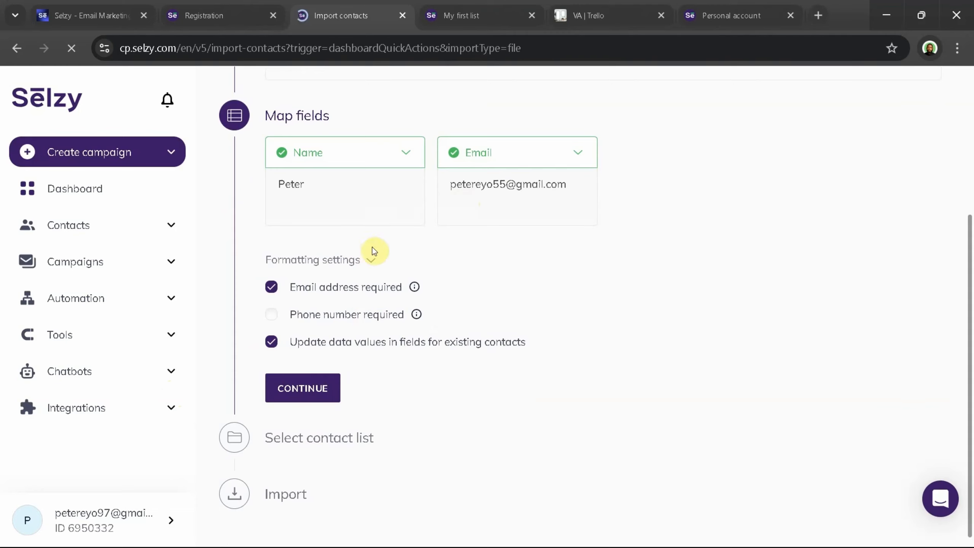
pyautogui.click(300, 391)
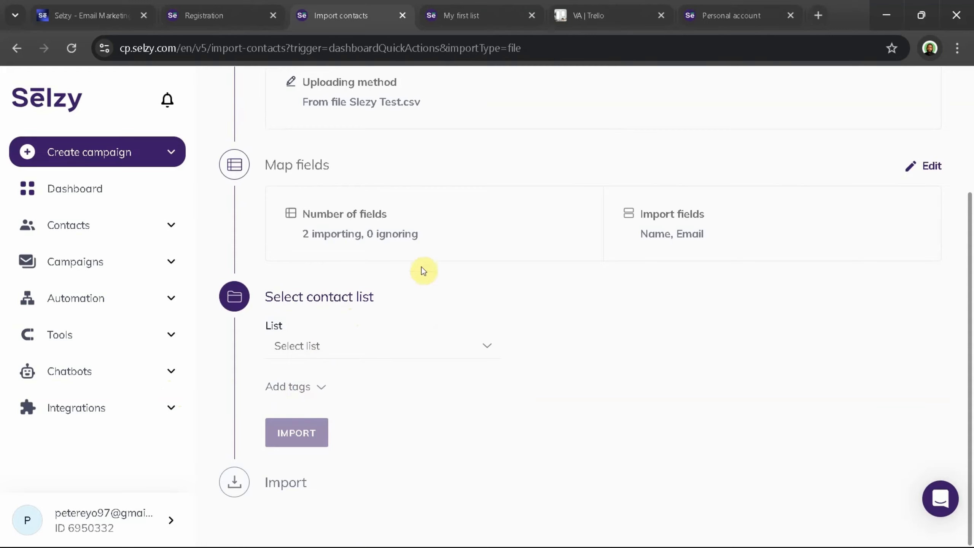
pyautogui.click(311, 347)
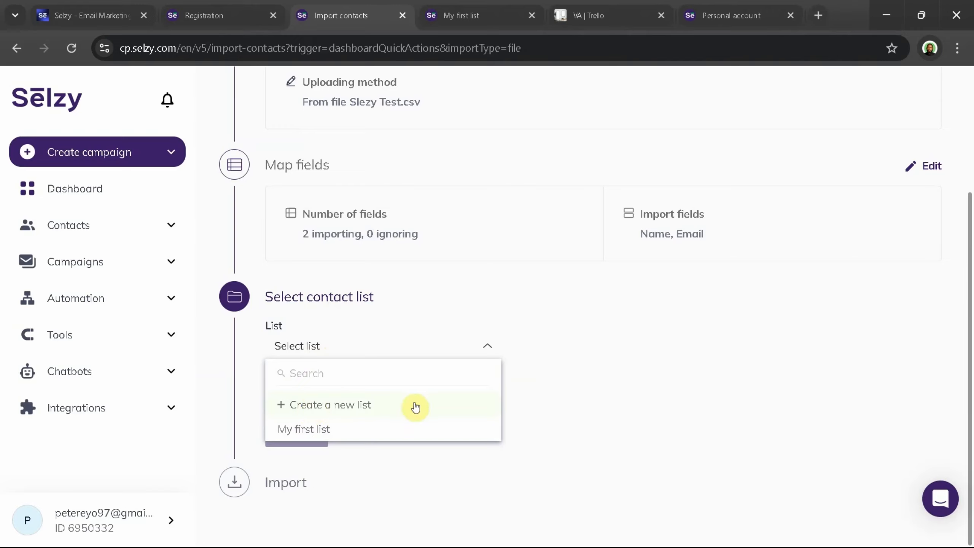
pyautogui.click(322, 430)
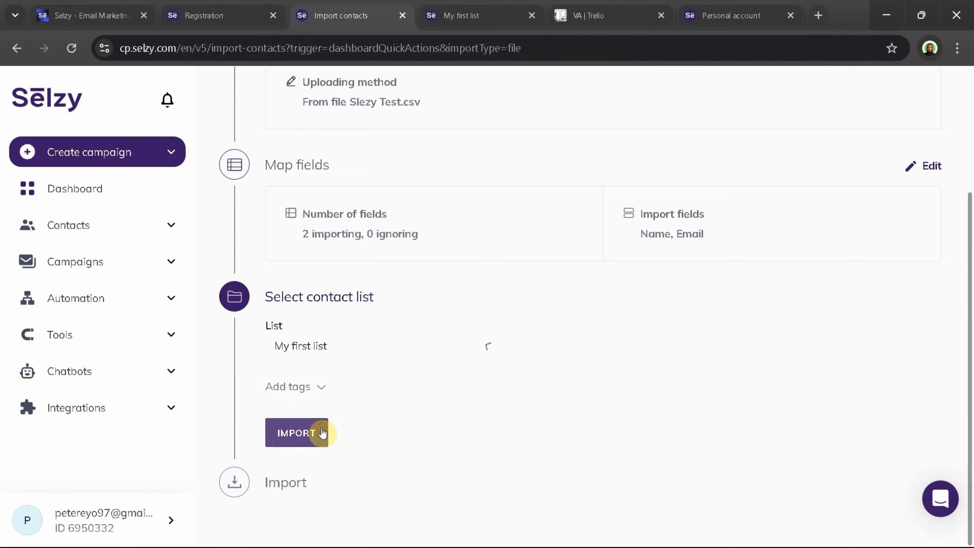
# Enter Import as the tag for the contacts and run the import
pyautogui.click(325, 390)
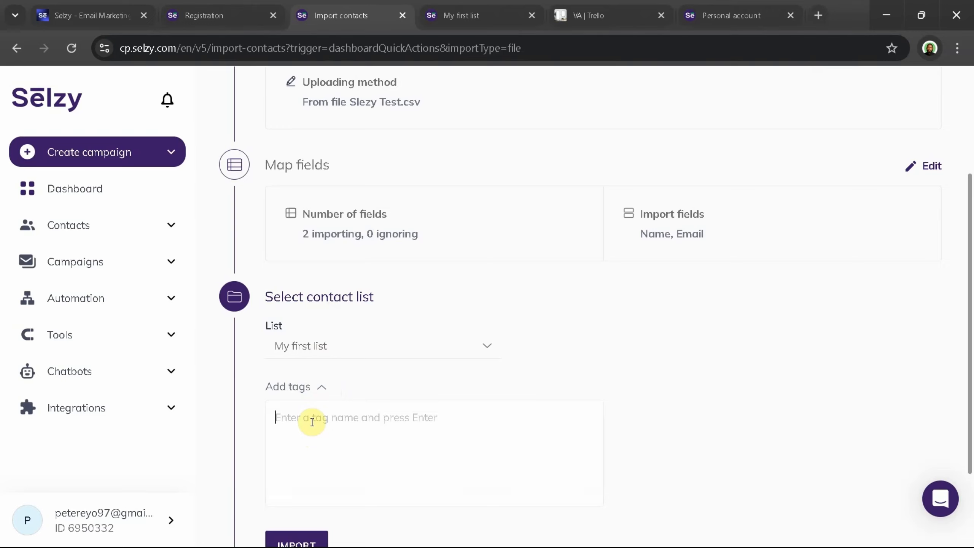
pyautogui.write('Import')
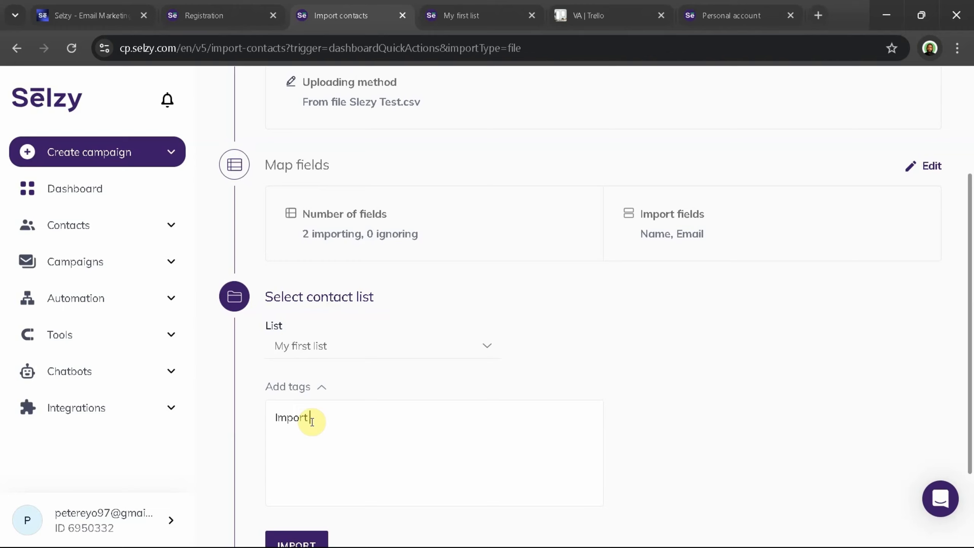
pyautogui.scroll(-3, 310, 433)
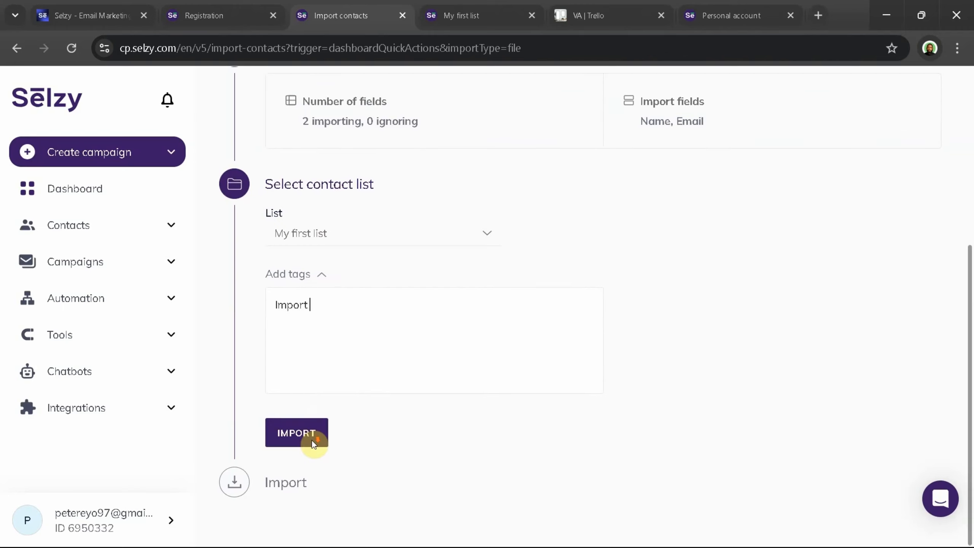
pyautogui.click(303, 433)
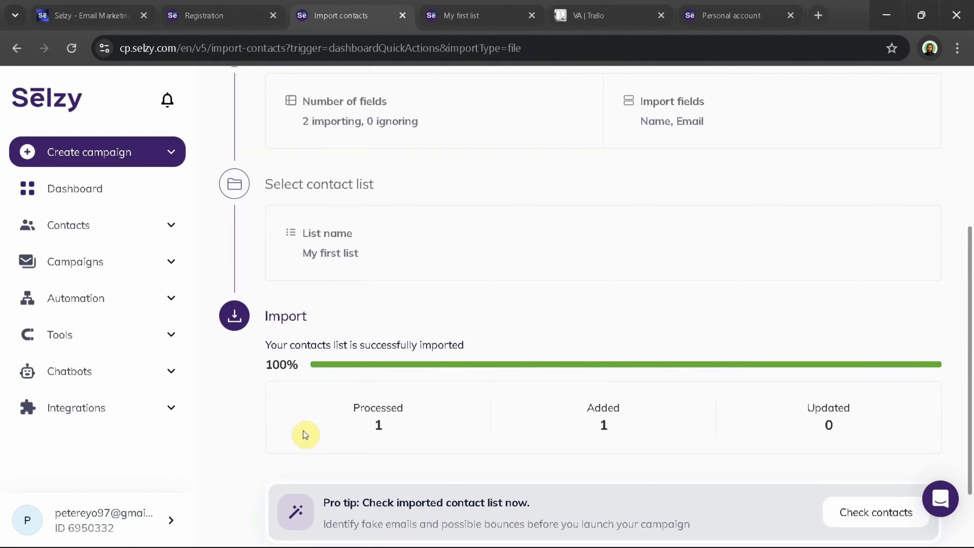
# Start creating a campaign from the completed contact import and set the template category to All templates
pyautogui.scroll(-2, 304, 395)
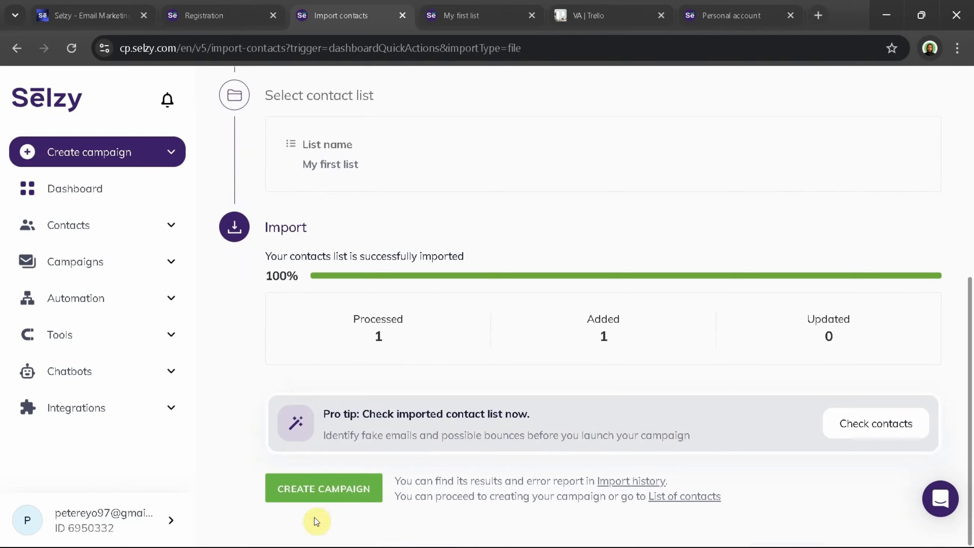
pyautogui.click(344, 486)
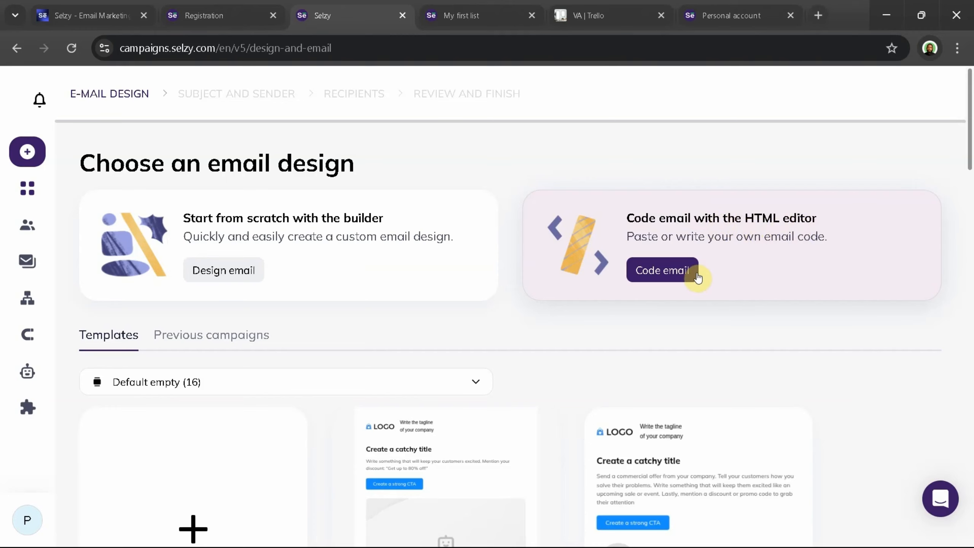
pyautogui.scroll(-2, 228, 285)
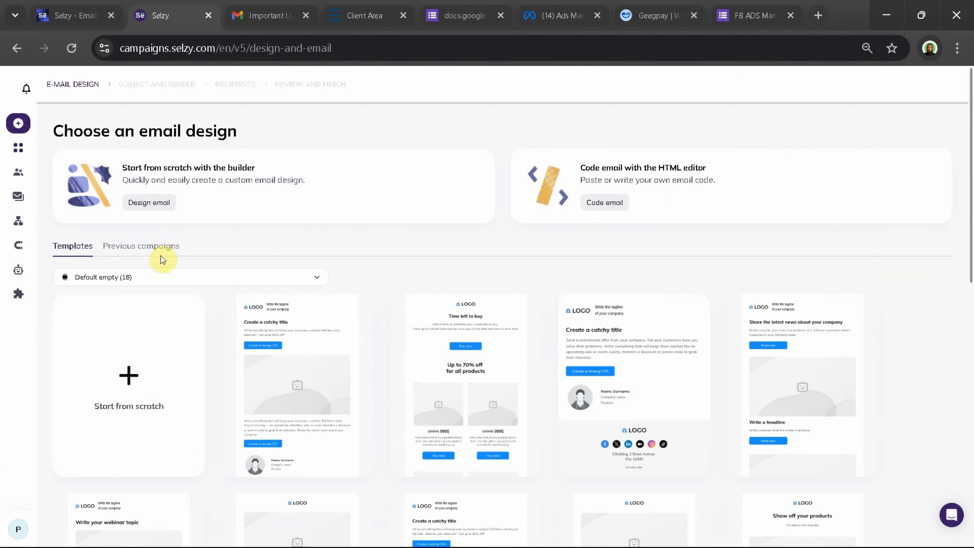
pyautogui.click(160, 274)
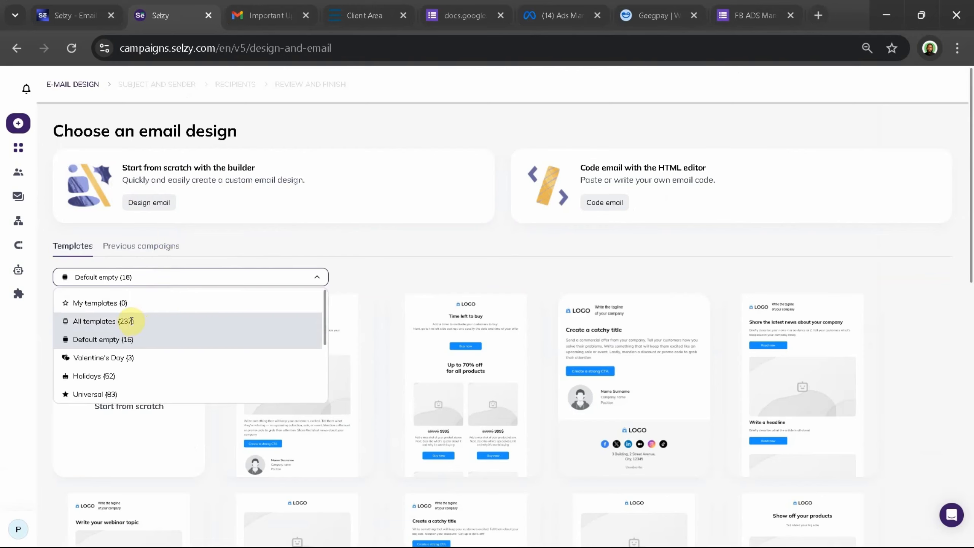
pyautogui.click(119, 324)
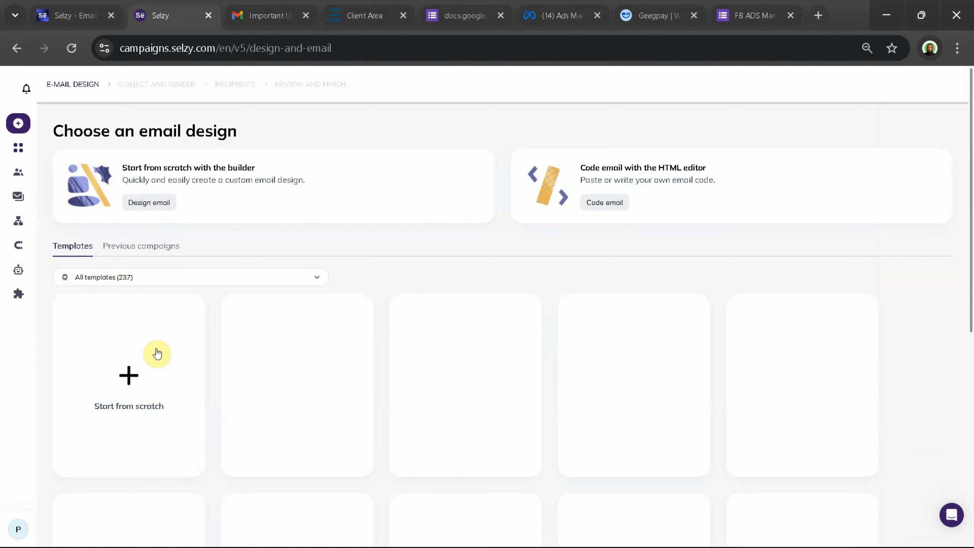
# Browse the full gallery of email templates to examine the available designs
pyautogui.moveTo(281, 381)
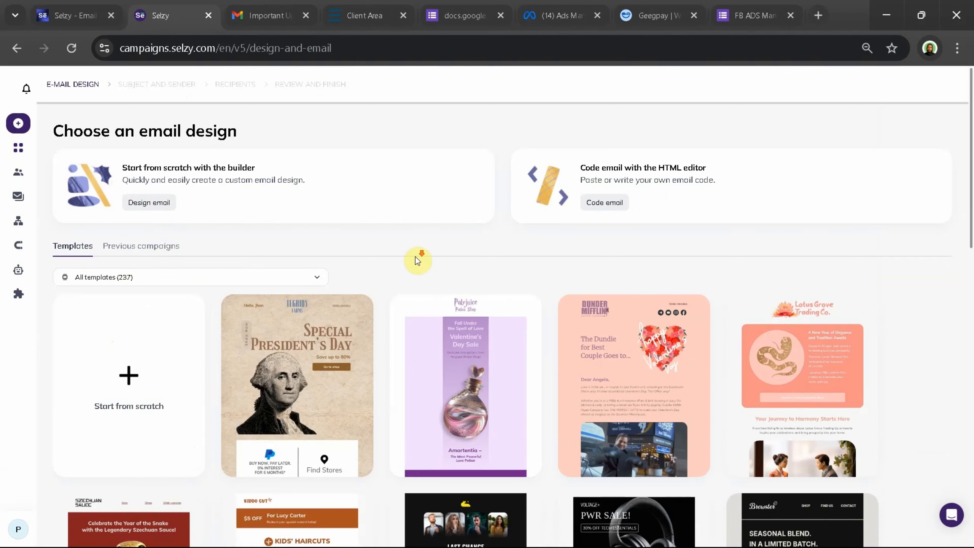
pyautogui.scroll(-1, 416, 258)
pyautogui.scroll(-5, 416, 262)
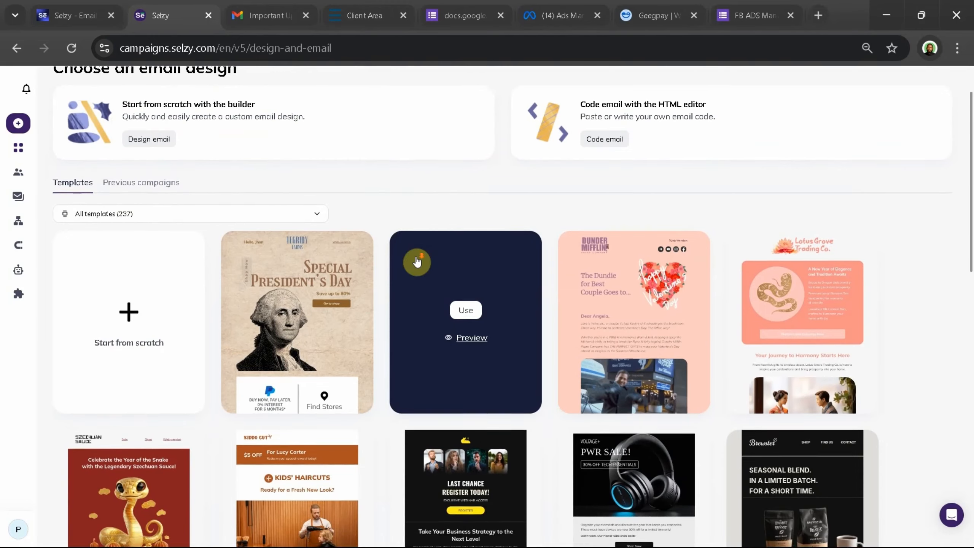
pyautogui.scroll(-1, 417, 261)
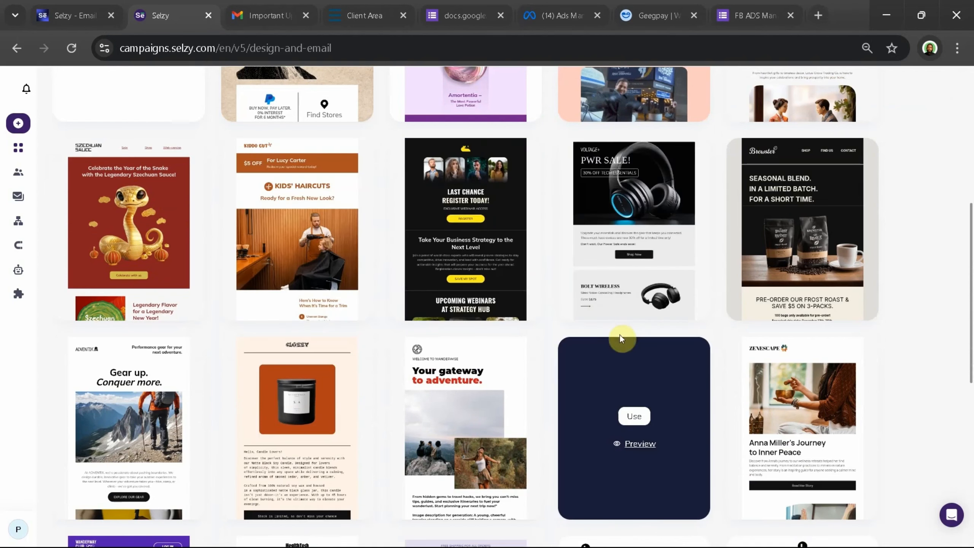
pyautogui.scroll(-3, 745, 280)
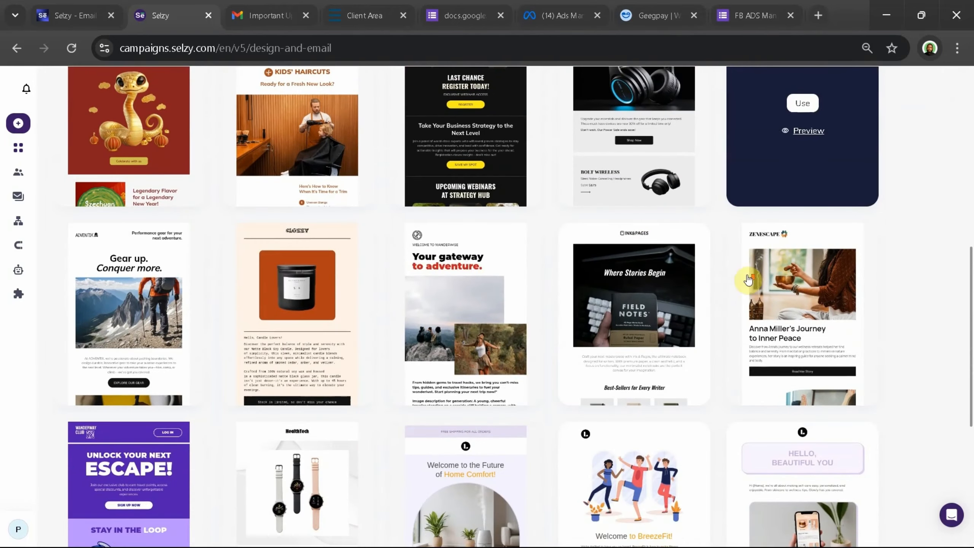
pyautogui.scroll(-7, 224, 441)
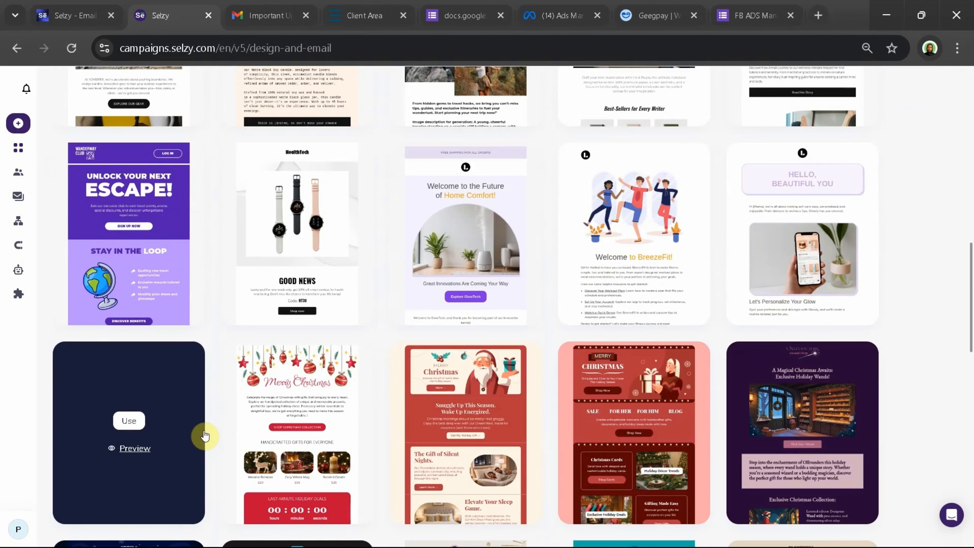
pyautogui.scroll(-15, 215, 437)
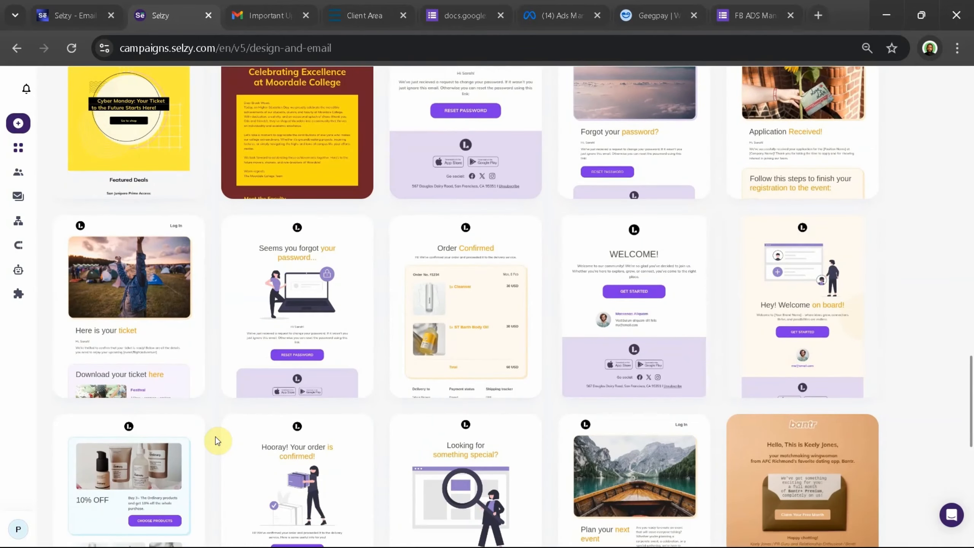
pyautogui.scroll(-10, 215, 437)
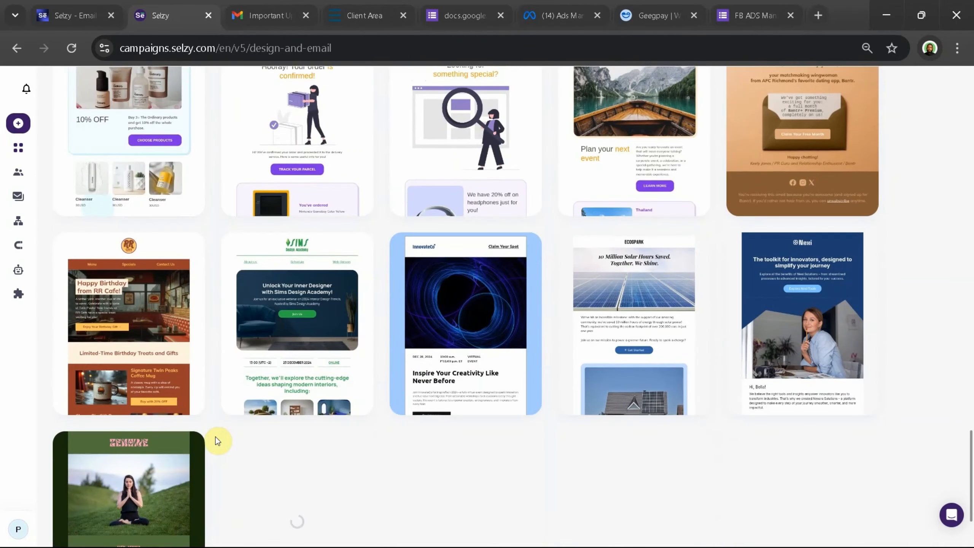
pyautogui.moveTo(247, 383)
pyautogui.scroll(15, 247, 383)
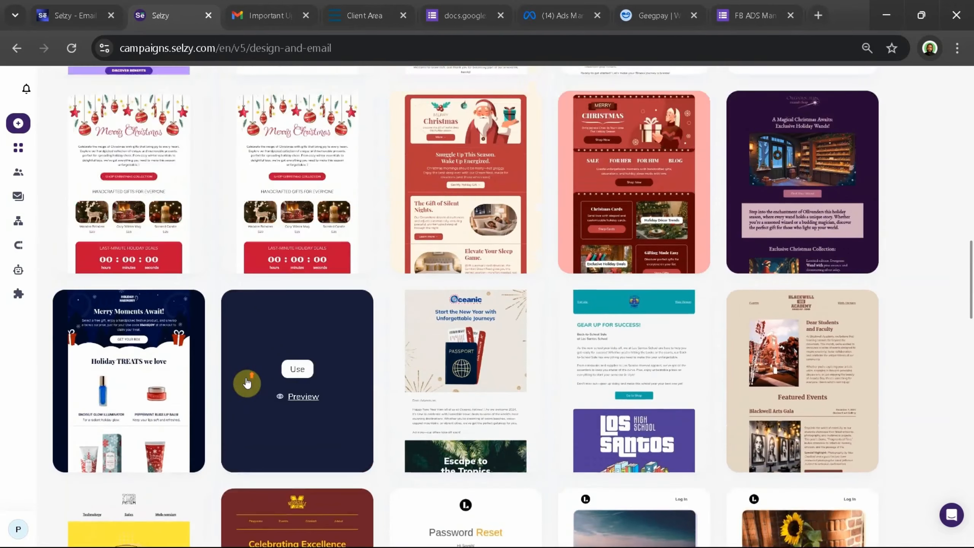
pyautogui.scroll(10, 246, 383)
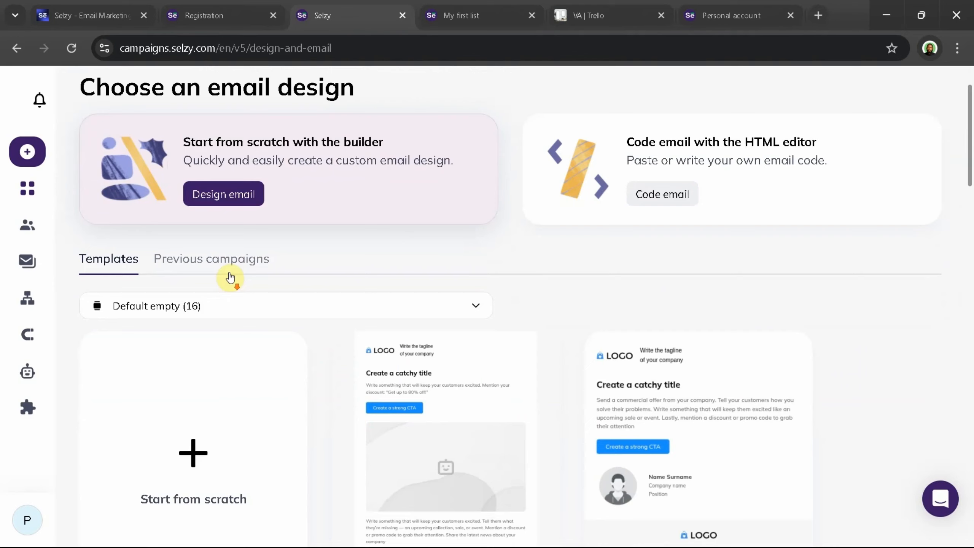
# Start an email from scratch with the builder and set its subject line to "Hey, It's Ghost Here!!!!"
pyautogui.scroll(-1, 223, 227)
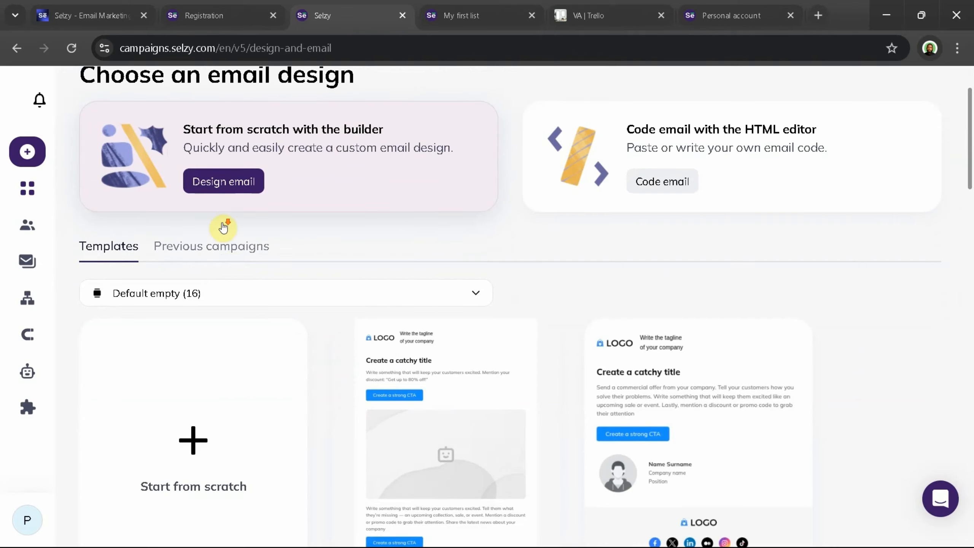
pyautogui.click(218, 184)
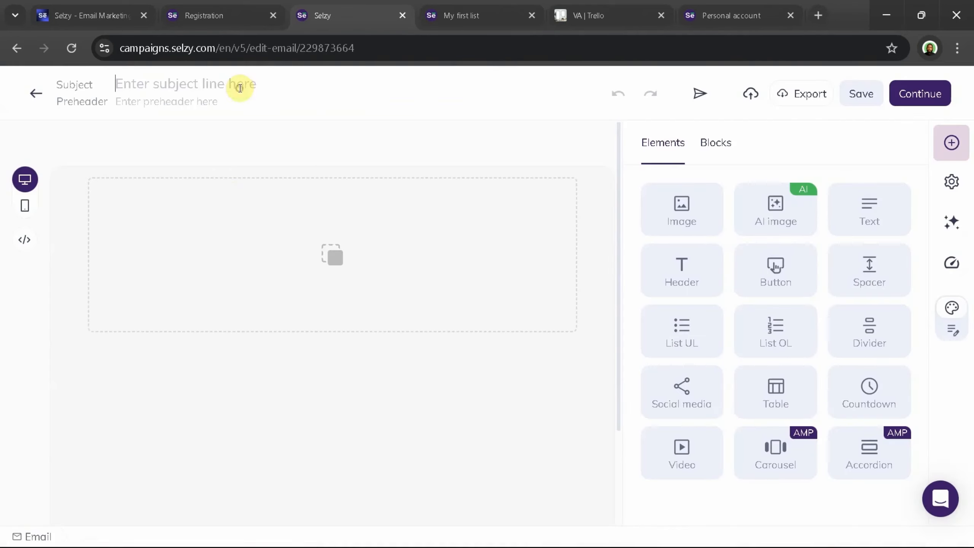
pyautogui.click(237, 87)
pyautogui.click(211, 77)
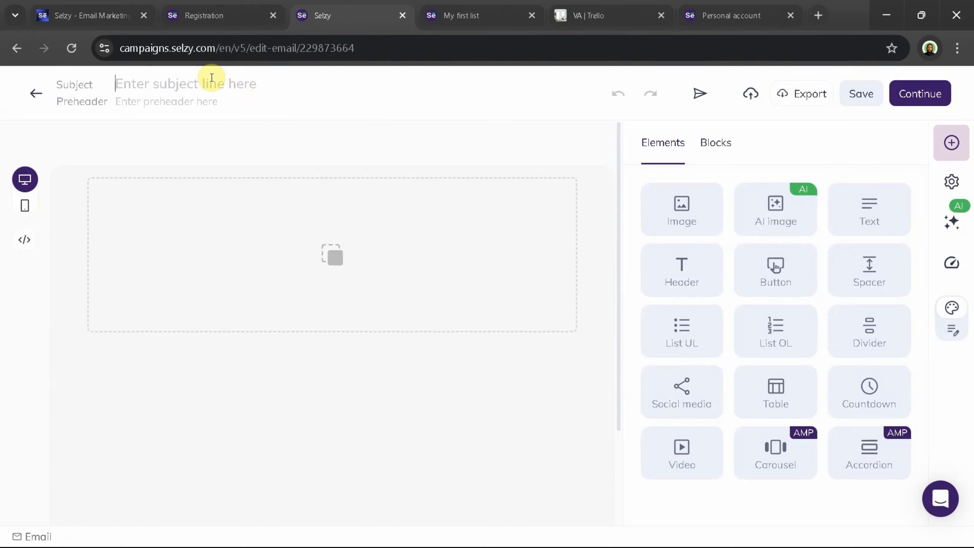
pyautogui.write('Hey, ')
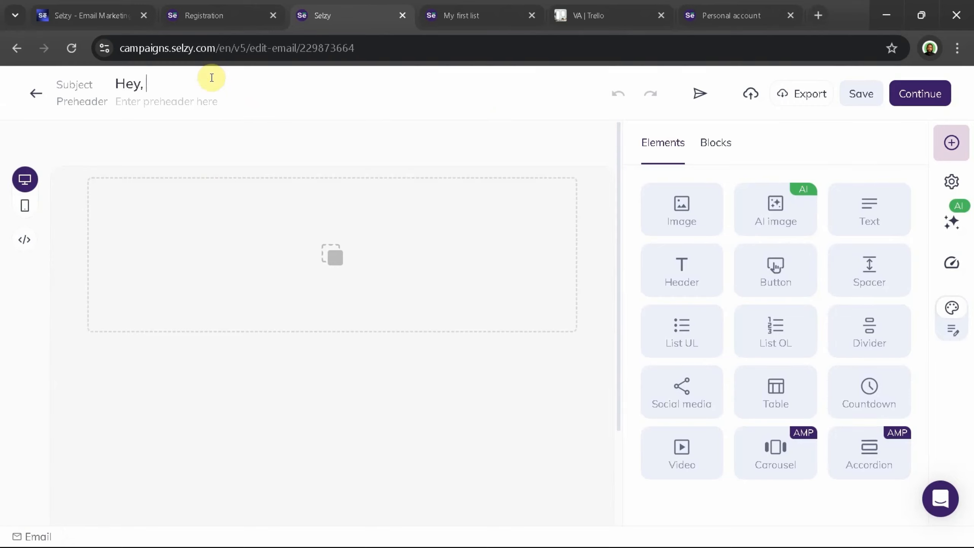
pyautogui.write("It's Ghost Here!!!!")
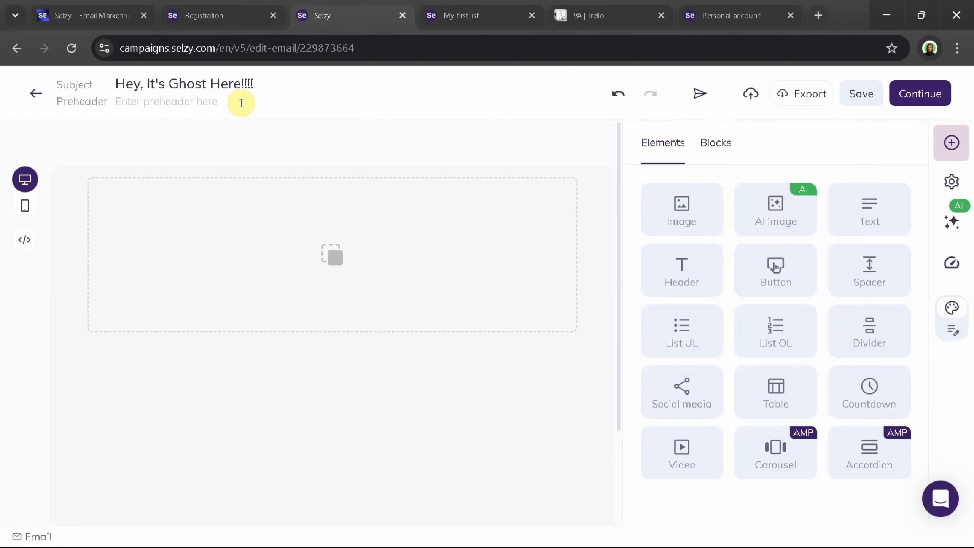
pyautogui.write("Don't be sacr")
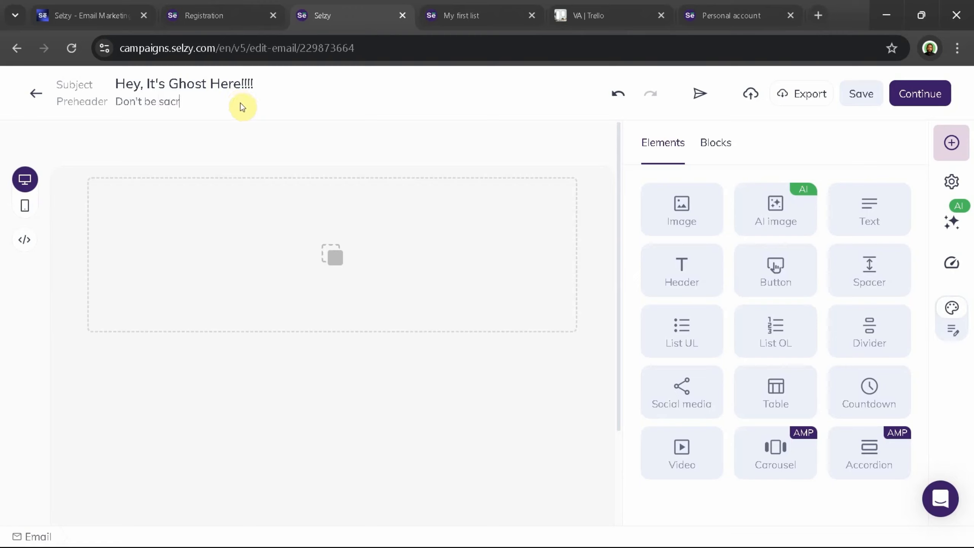
# Set the email's preheader to "Don't be scared to open......"
pyautogui.press('BackSpace')
pyautogui.press('BackSpace')
pyautogui.press('BackSpace')
pyautogui.write('cared to open......')
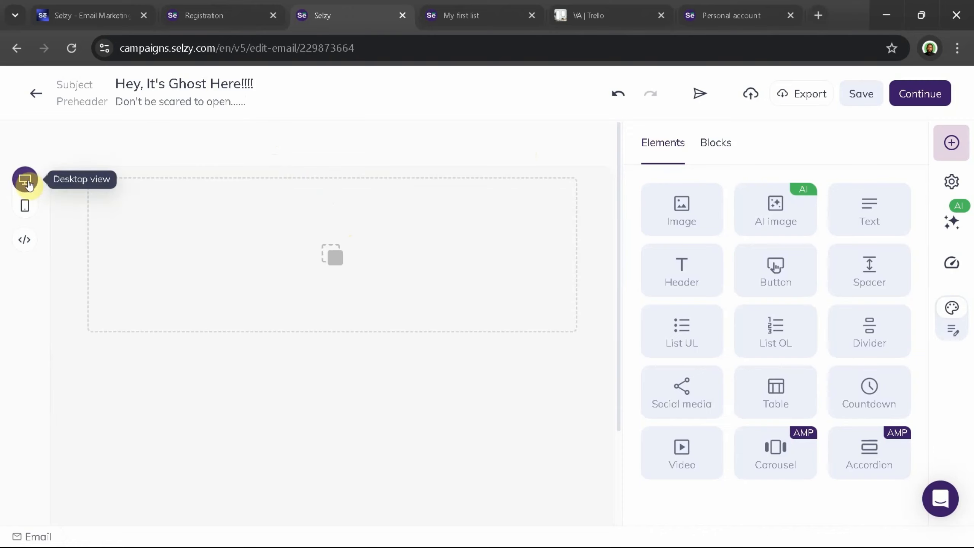
# Preview the email layout in mobile view, return to desktop view and add a Text element to the empty structure
pyautogui.click(25, 207)
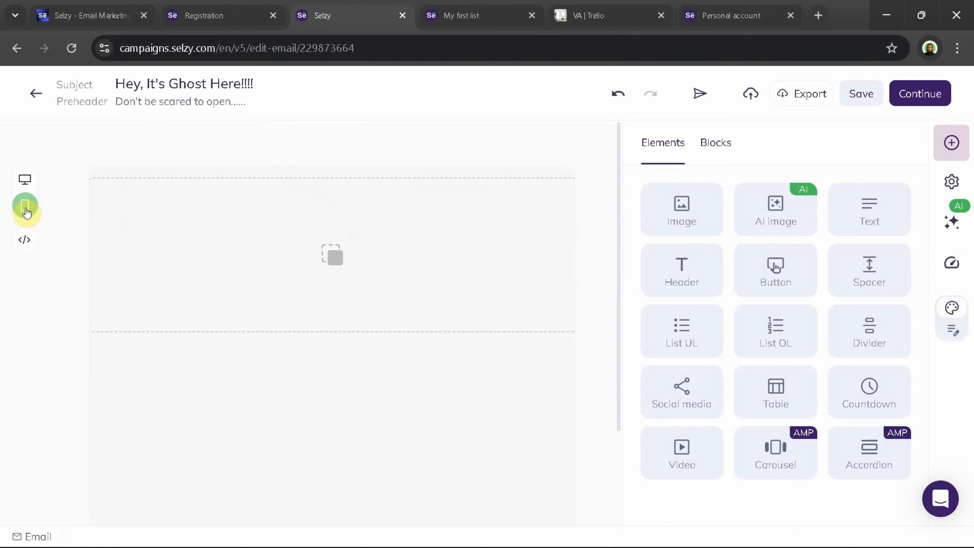
pyautogui.click(25, 179)
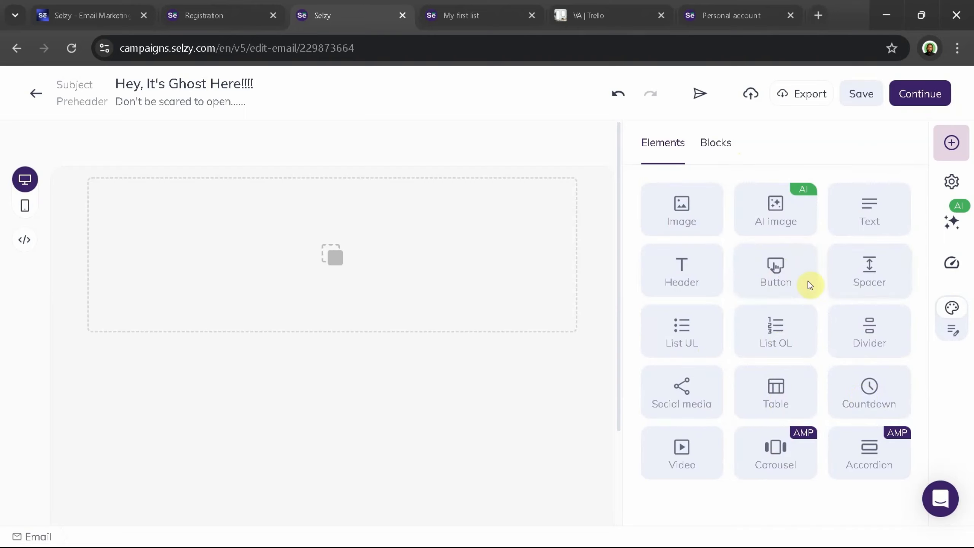
pyautogui.moveTo(876, 212); pyautogui.dragTo(299, 230)
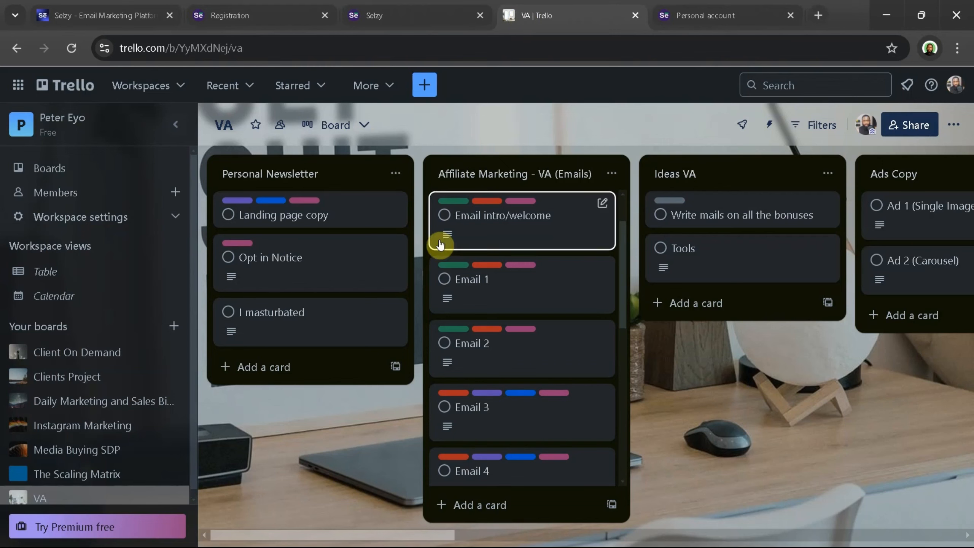
# Open the Email 7 card in the Affiliate Marketing list and copy its description from the greeting through the last P.S. line
pyautogui.scroll(-10, 458, 283)
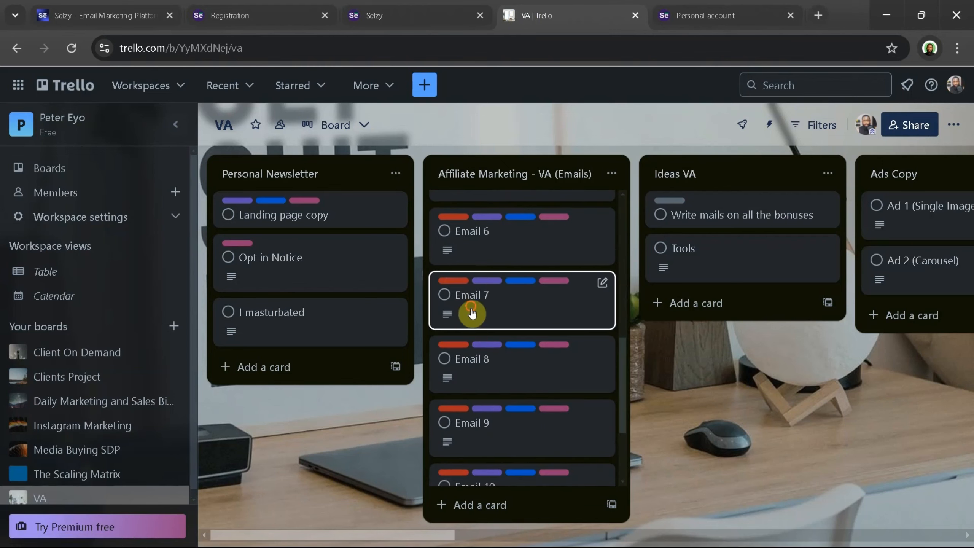
pyautogui.click(471, 309)
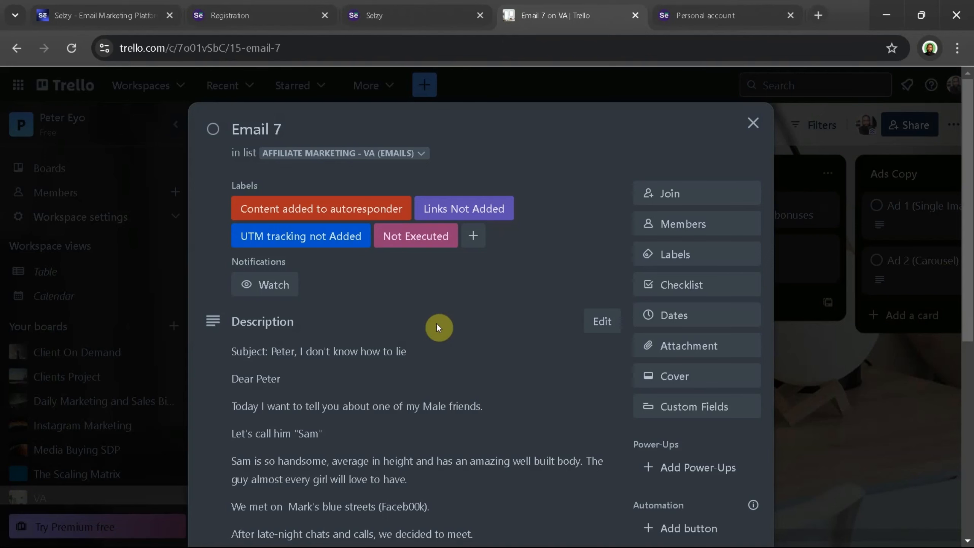
pyautogui.scroll(-2, 418, 329)
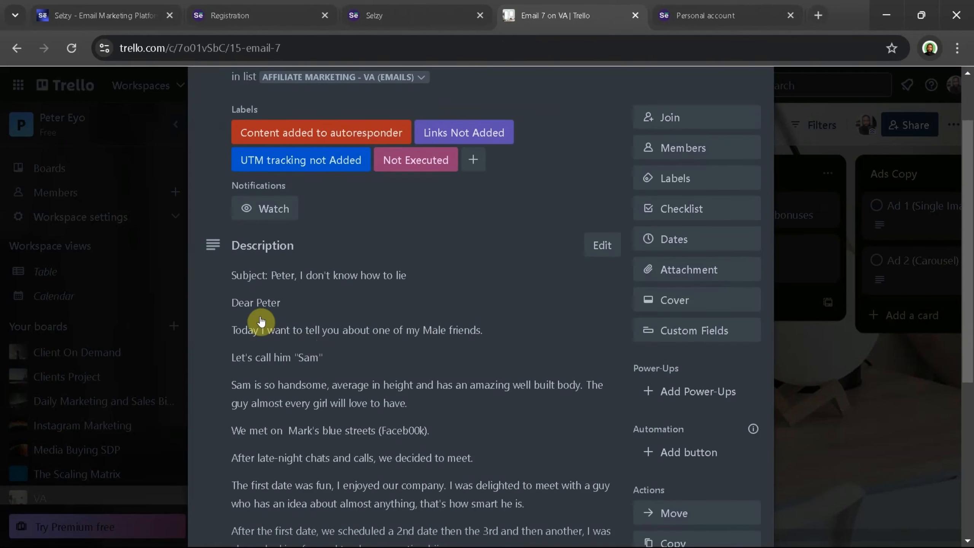
pyautogui.click(235, 302)
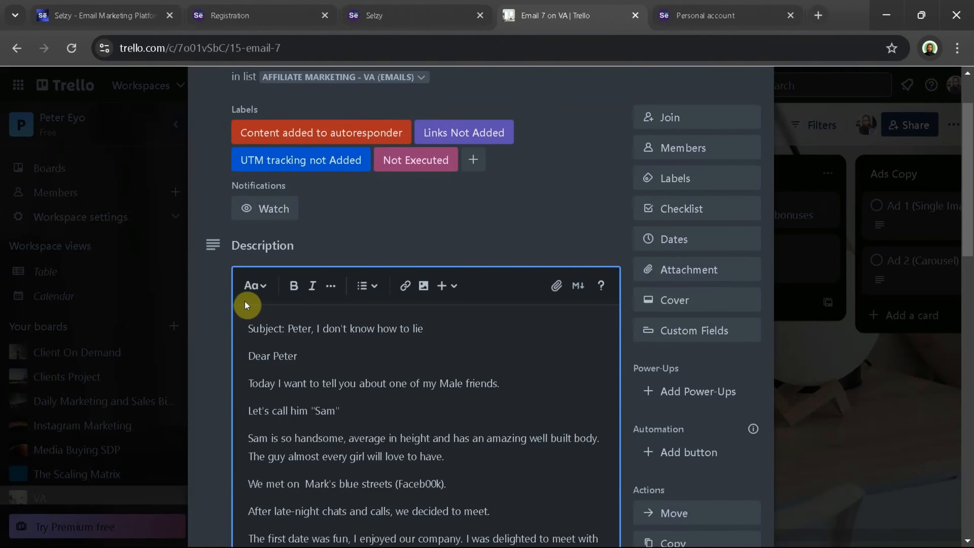
pyautogui.moveTo(250, 357); pyautogui.dragTo(602, 432)
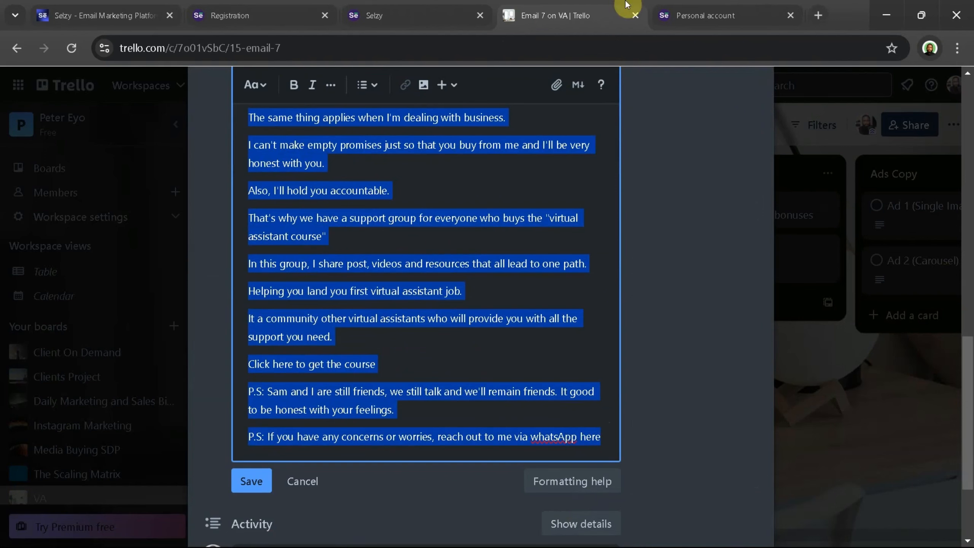
# Switch back to the Selzy email builder and replace the placeholder paragraph with the copied email body
pyautogui.click(379, 14)
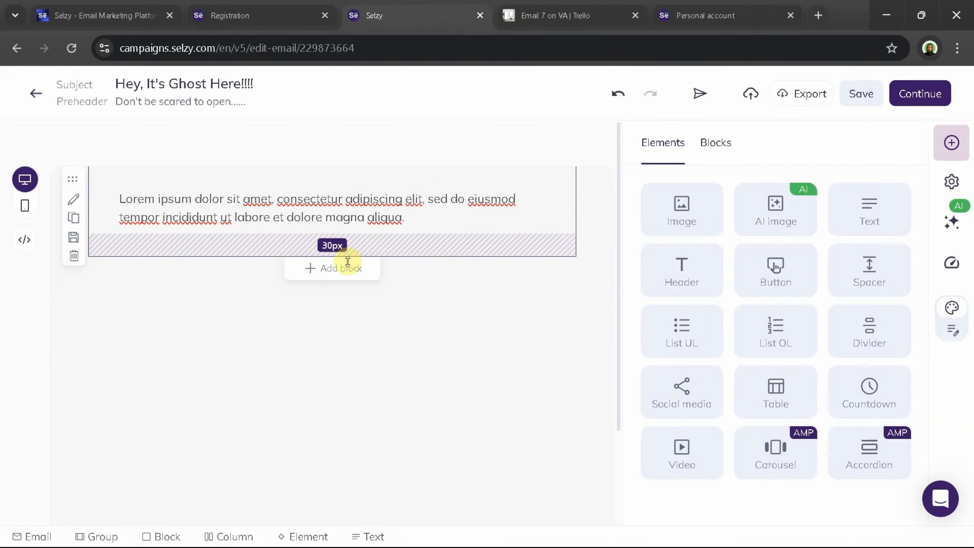
pyautogui.click(350, 217)
pyautogui.hotkey('ctrl', 'a')
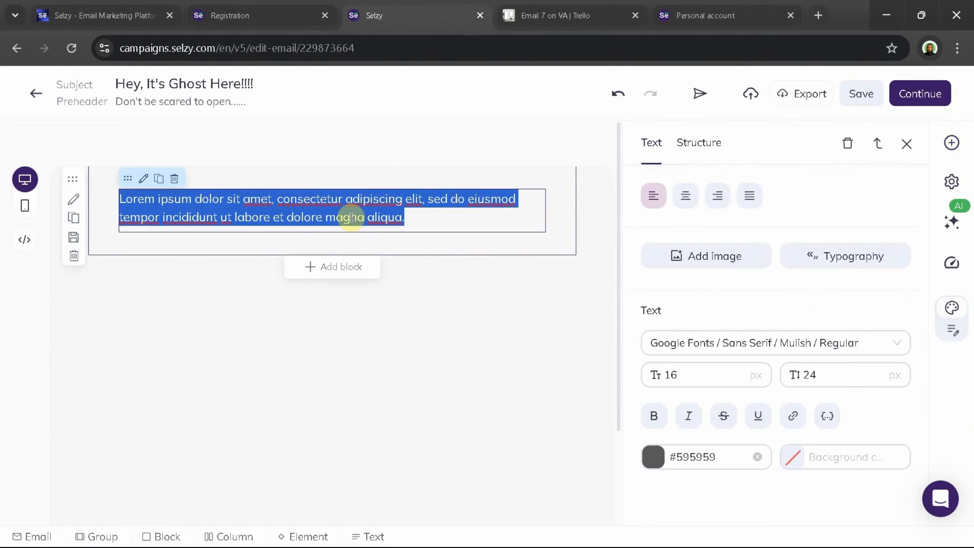
pyautogui.hotkey('ctrl', 'v')
pyautogui.scroll(-5, 337, 258)
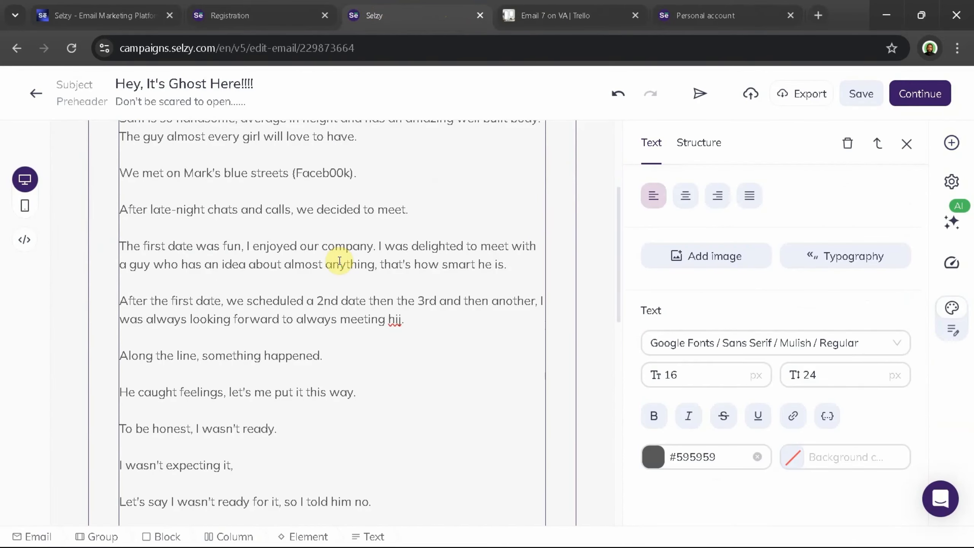
# Make the friend's quoted name in the third line of the email body bold
pyautogui.scroll(5, 337, 258)
pyautogui.moveTo(230, 271); pyautogui.dragTo(195, 271)
pyautogui.hotkey('ctrl', 'b')
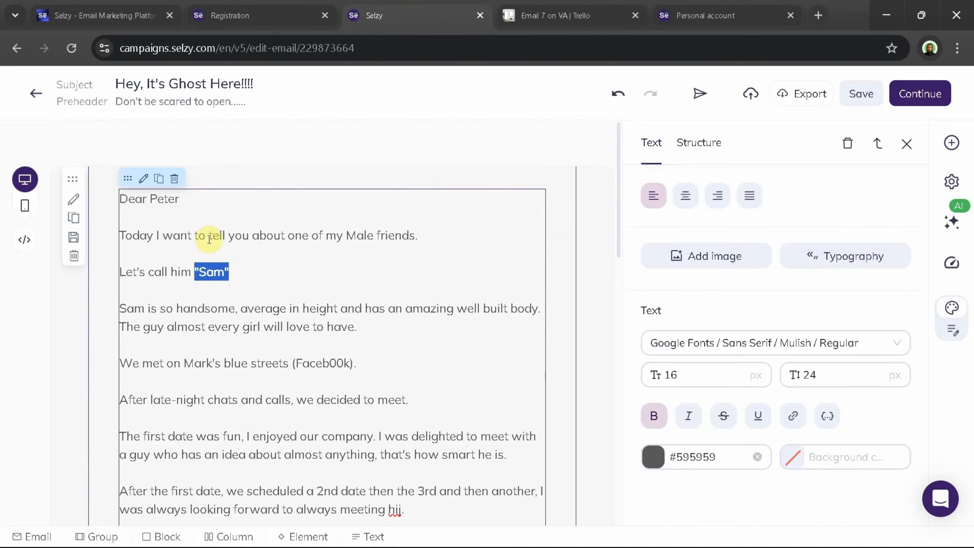
pyautogui.click(220, 231)
# Delete both P.S. paragraphs at the end of the email, leaving "Click here to get the course" as the last line
pyautogui.scroll(-1, 224, 229)
pyautogui.scroll(-15, 224, 229)
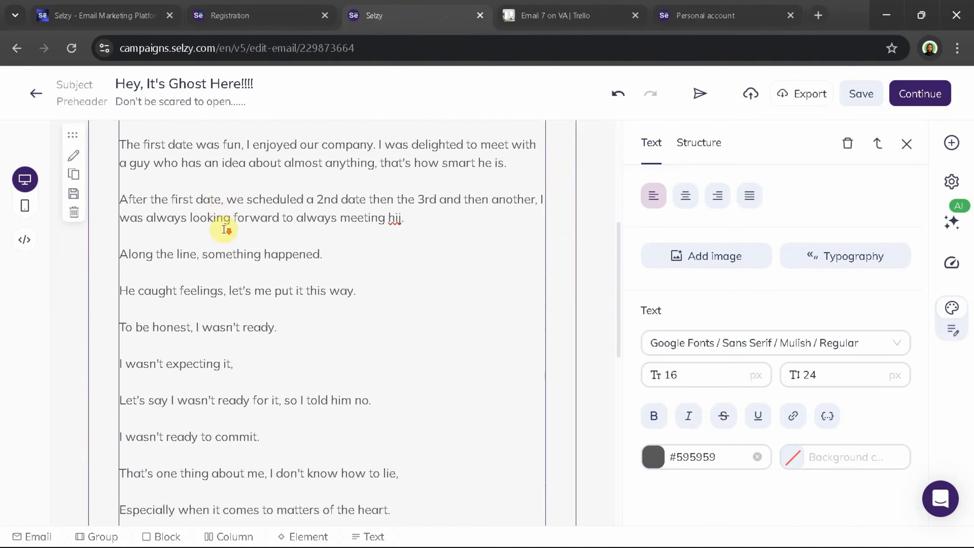
pyautogui.scroll(-3, 224, 229)
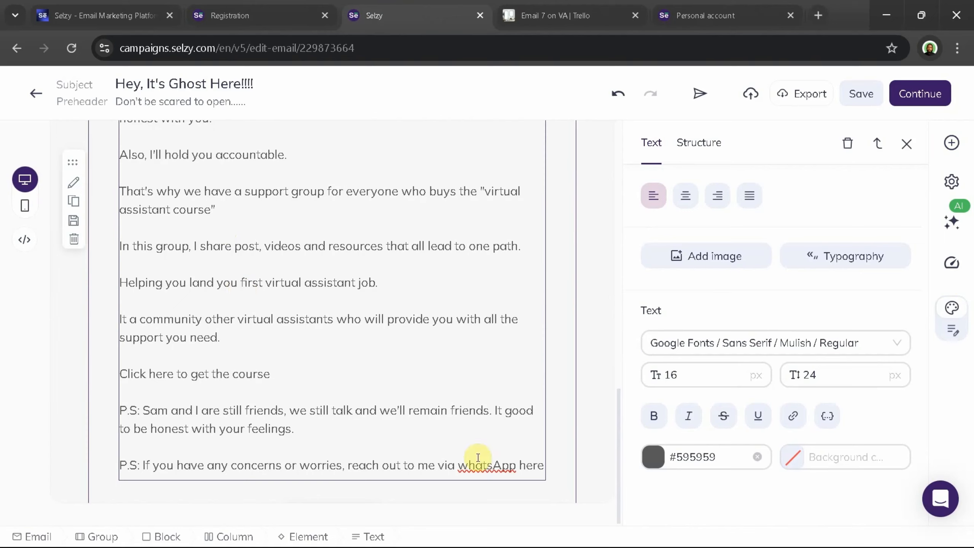
pyautogui.moveTo(501, 465); pyautogui.dragTo(119, 407)
pyautogui.press('BackSpace')
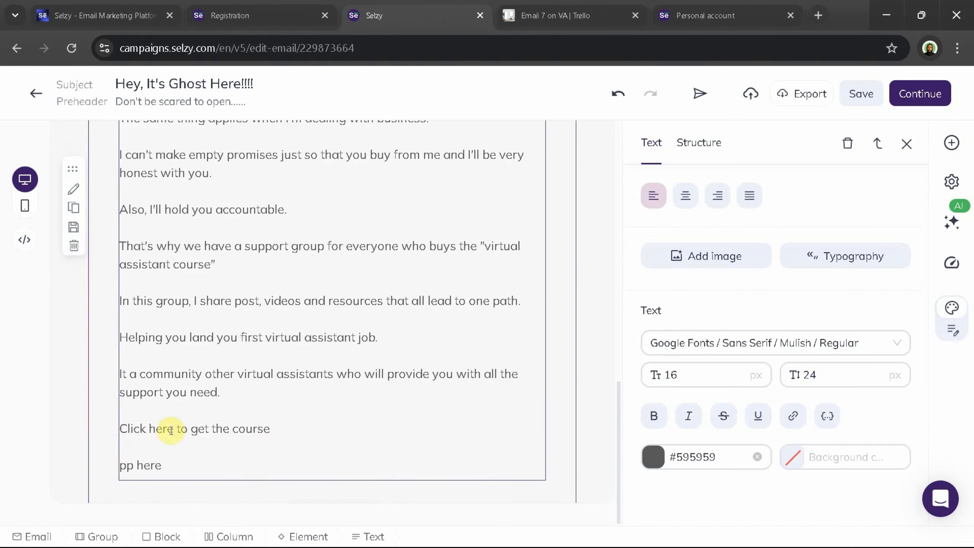
pyautogui.moveTo(174, 464); pyautogui.dragTo(124, 463)
pyautogui.press('BackSpace')
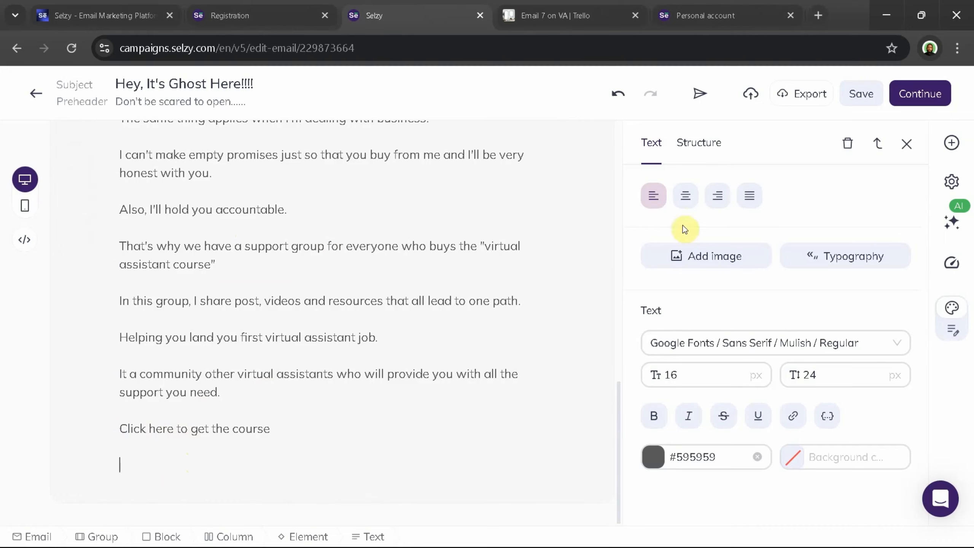
pyautogui.click(707, 341)
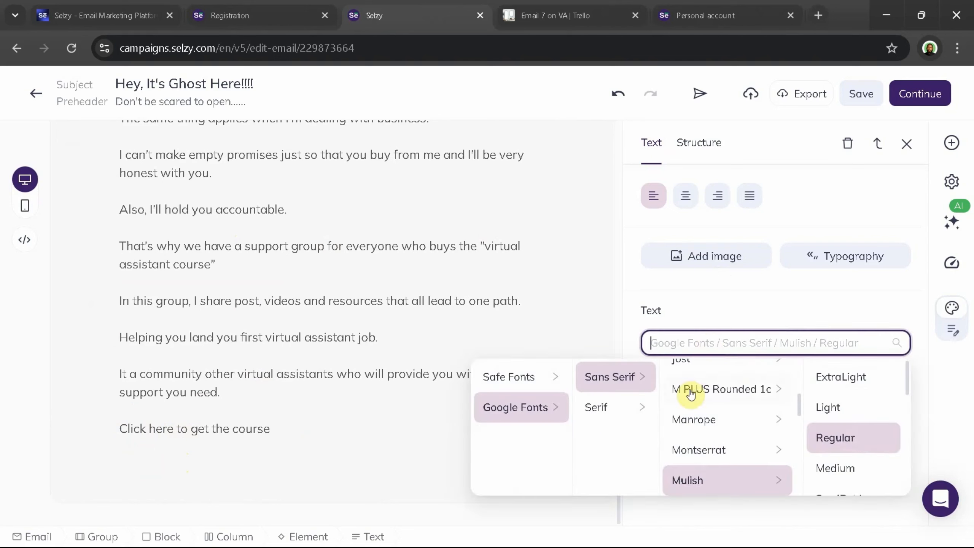
pyautogui.click(599, 412)
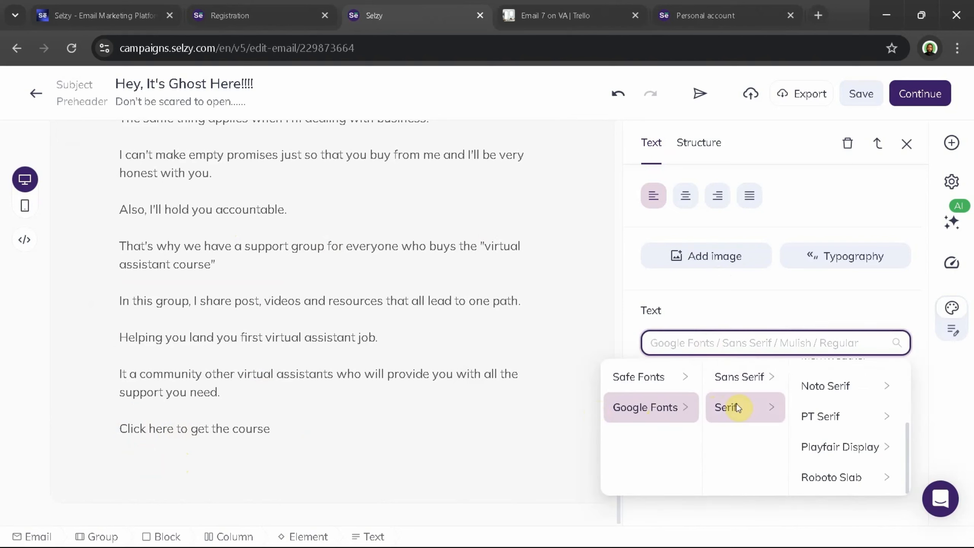
pyautogui.scroll(3, 807, 405)
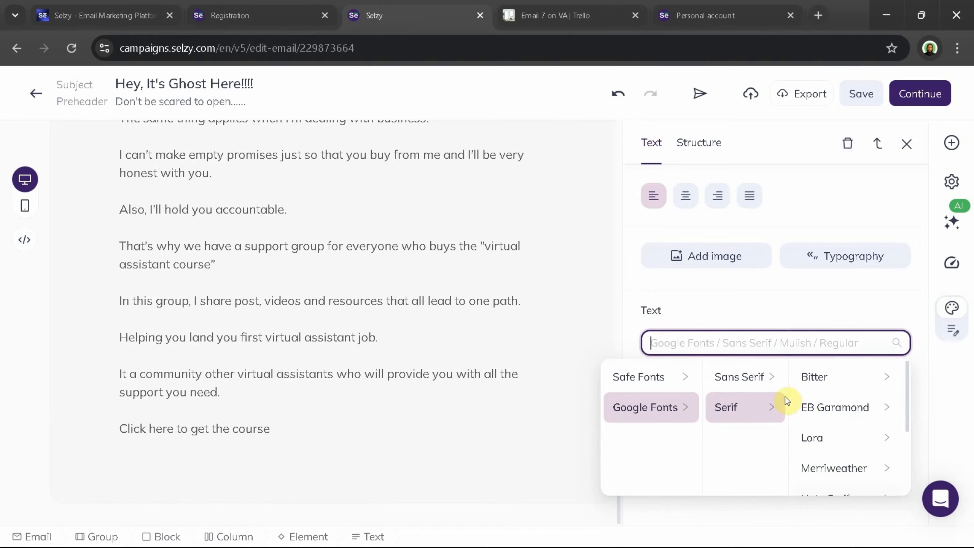
pyautogui.click(737, 317)
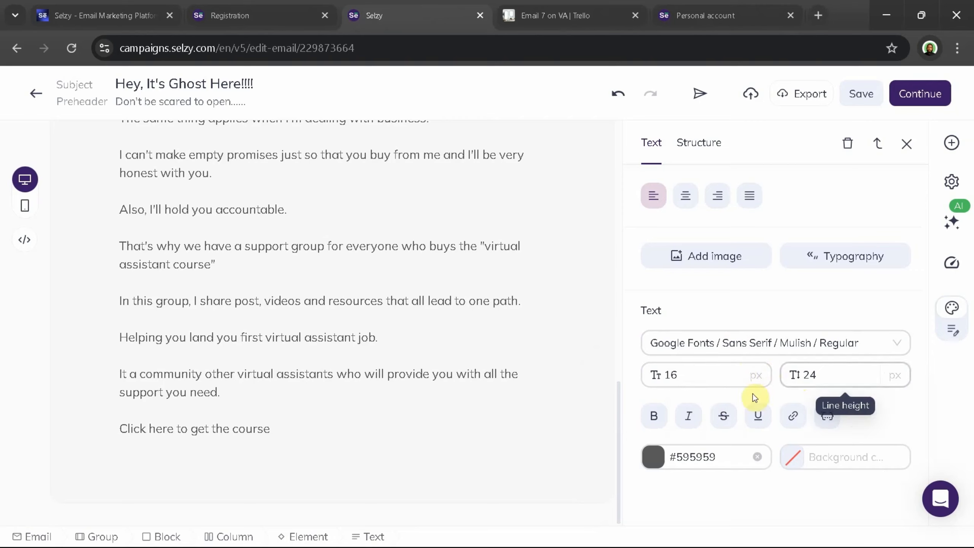
# Set the text color of the email's Text element to #000000
pyautogui.click(652, 457)
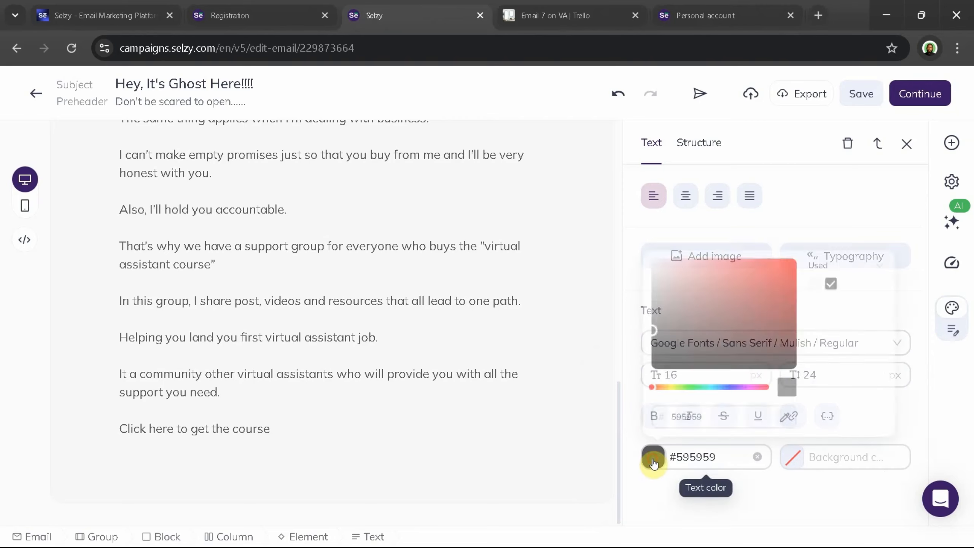
pyautogui.moveTo(666, 325); pyautogui.dragTo(647, 414)
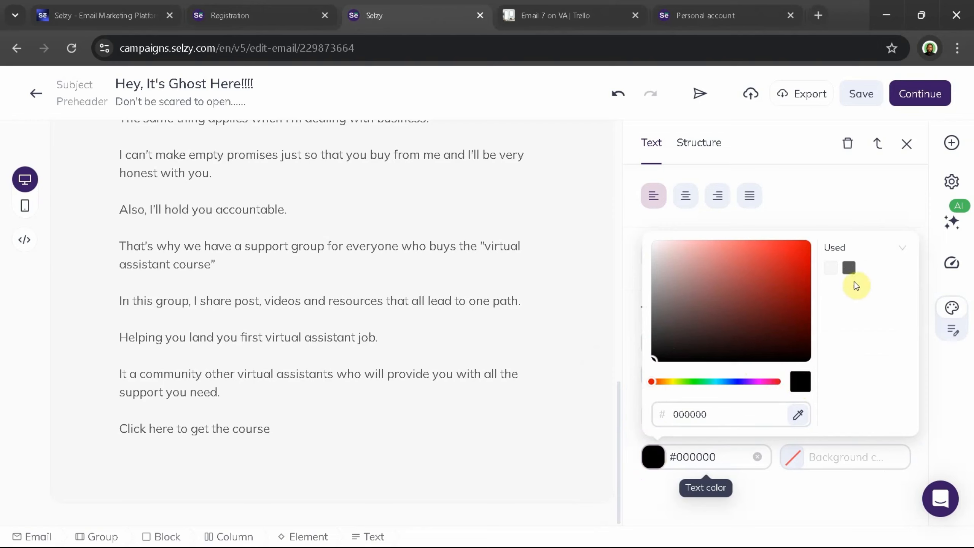
pyautogui.click(824, 490)
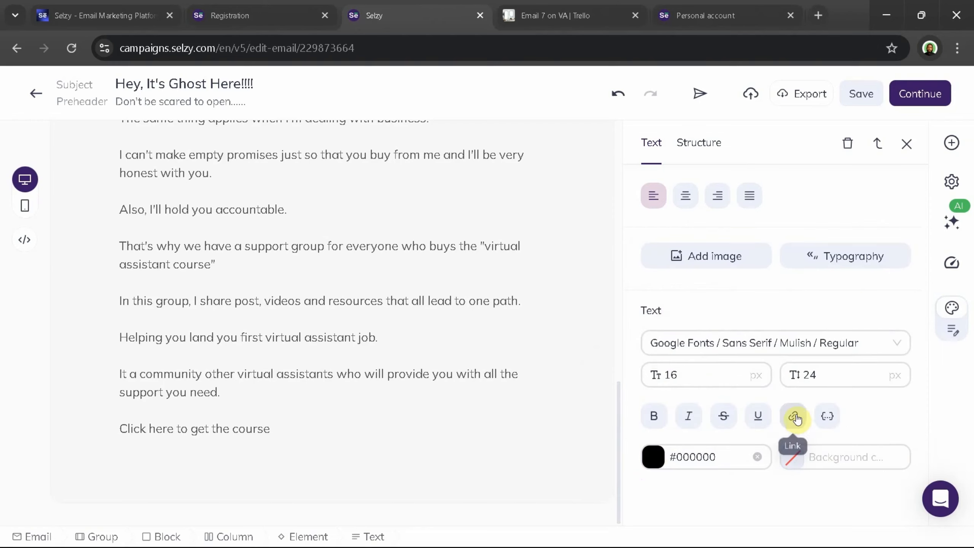
# Try centered and left alignment on the email body, and settle on justified alignment
pyautogui.click(679, 203)
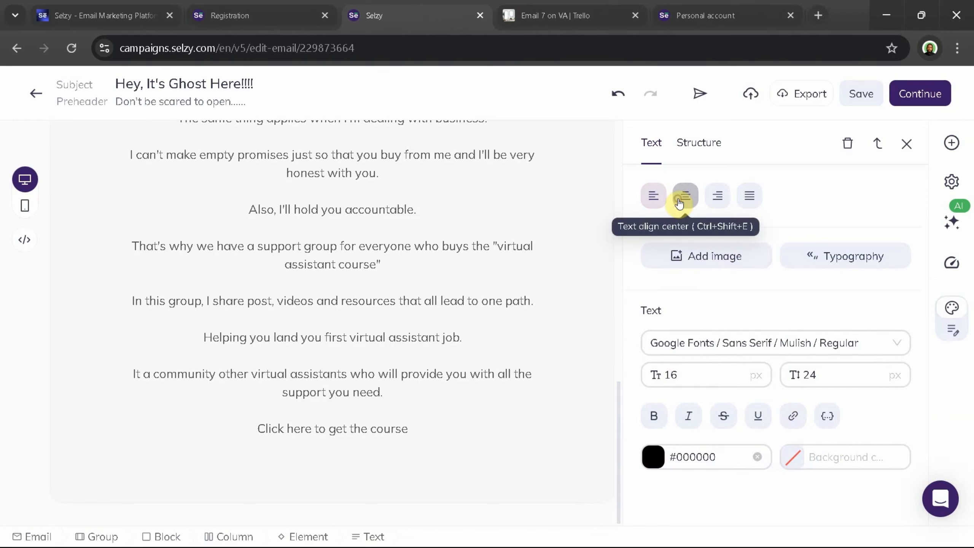
pyautogui.click(653, 197)
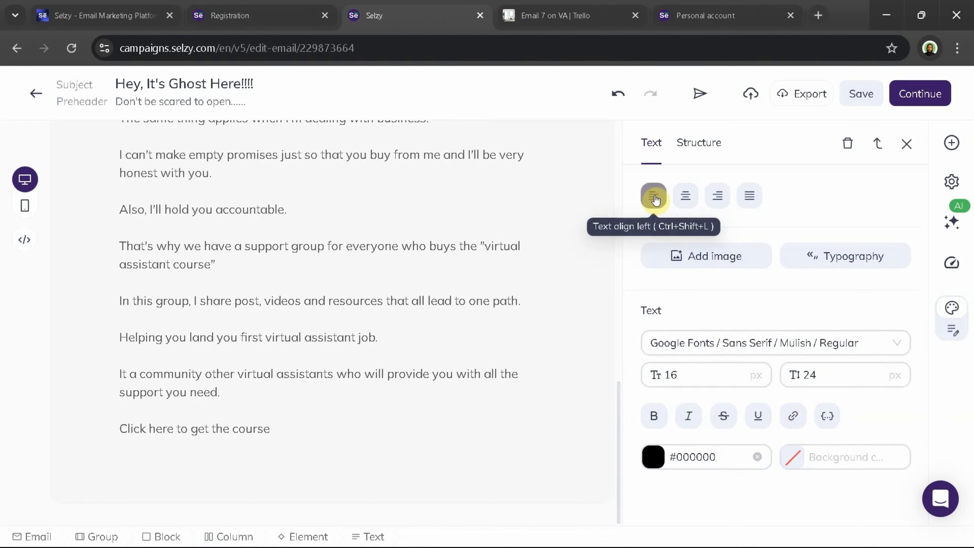
pyautogui.click(749, 195)
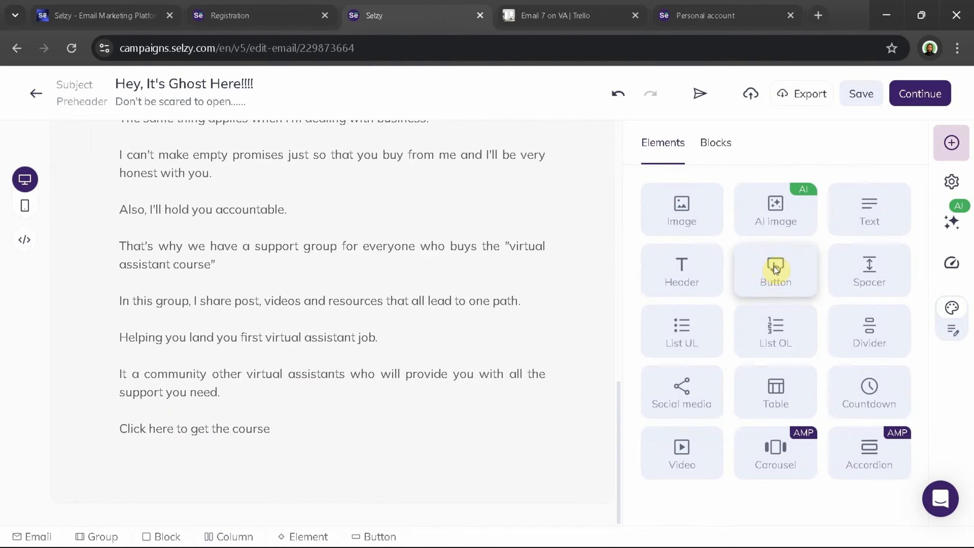
# Add a Button element below the email text and link it to the /start page of the sender's personal website
pyautogui.moveTo(774, 266); pyautogui.dragTo(213, 463)
pyautogui.click(204, 459)
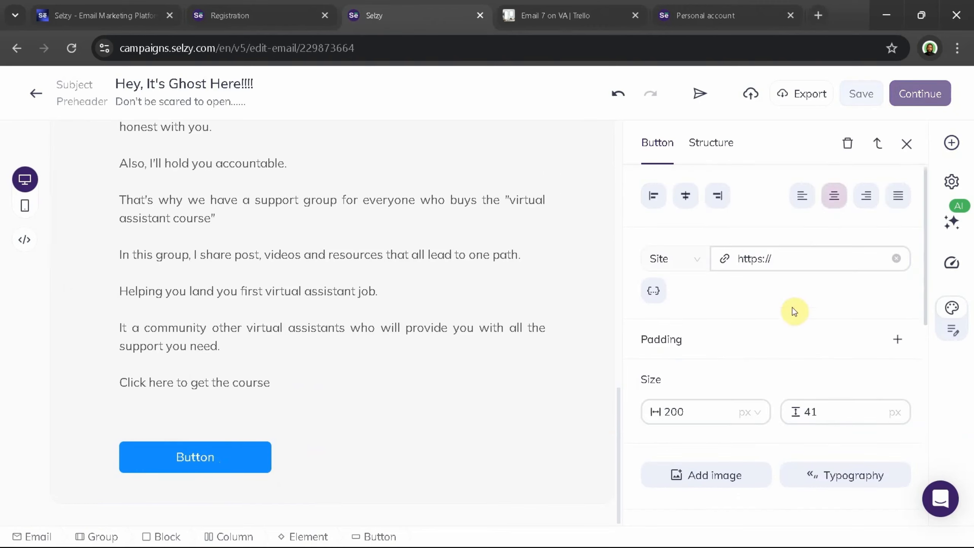
pyautogui.click(780, 261)
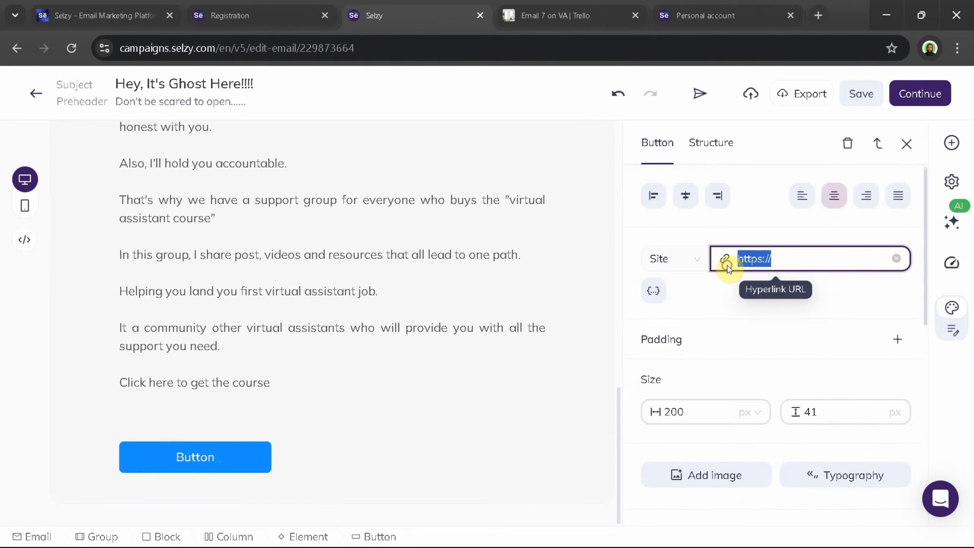
pyautogui.write('peter')
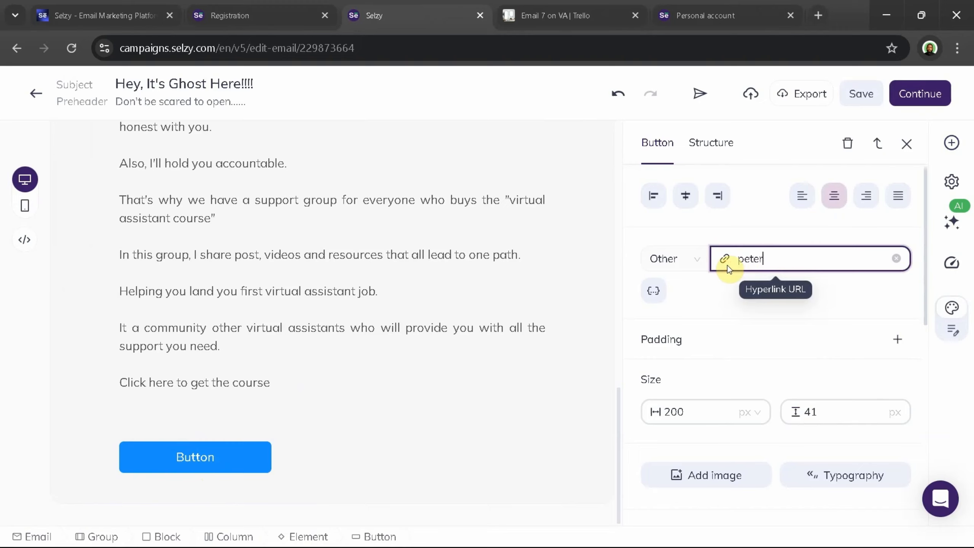
pyautogui.write('eyo.com/start')
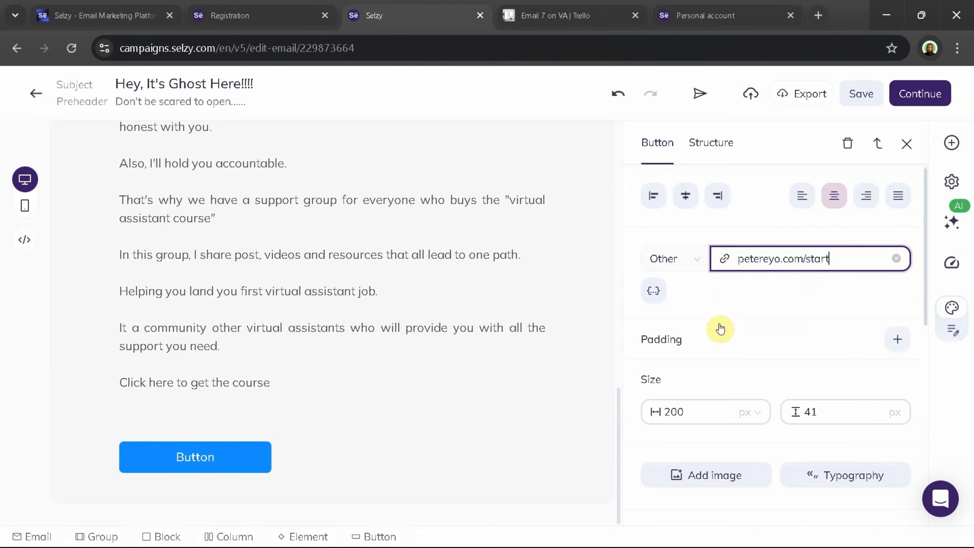
# Set the button's background color to #000000, leaving its borders unset
pyautogui.scroll(-5, 700, 382)
pyautogui.scroll(-3, 700, 382)
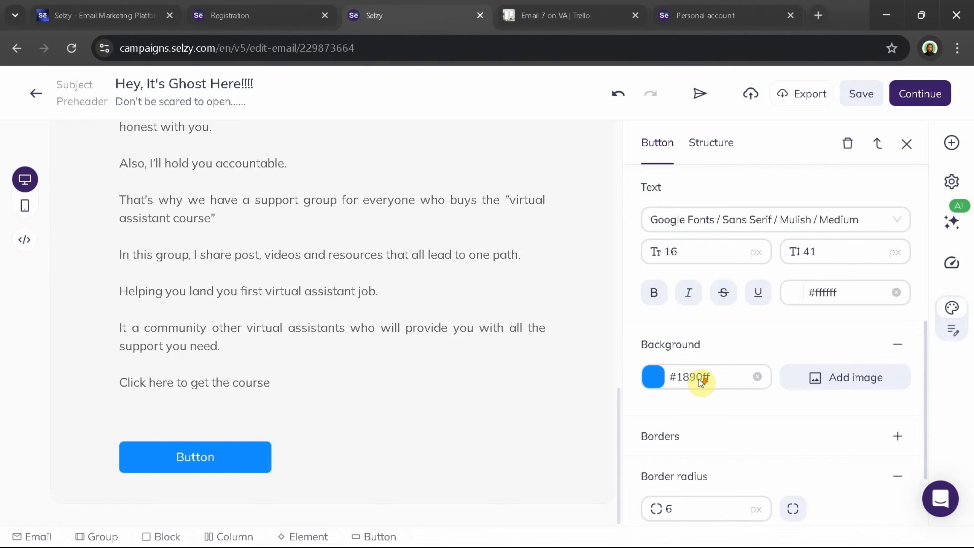
pyautogui.click(654, 378)
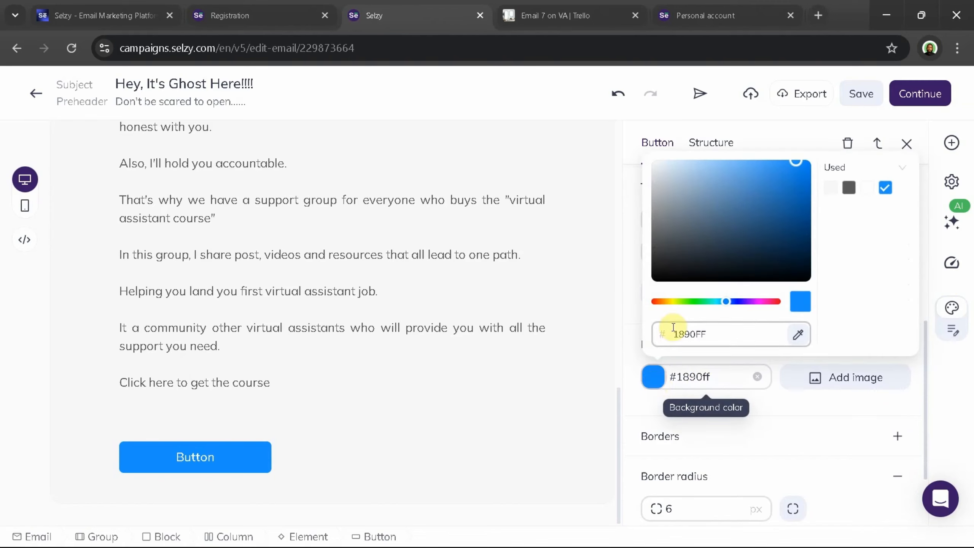
pyautogui.moveTo(708, 274); pyautogui.dragTo(652, 286)
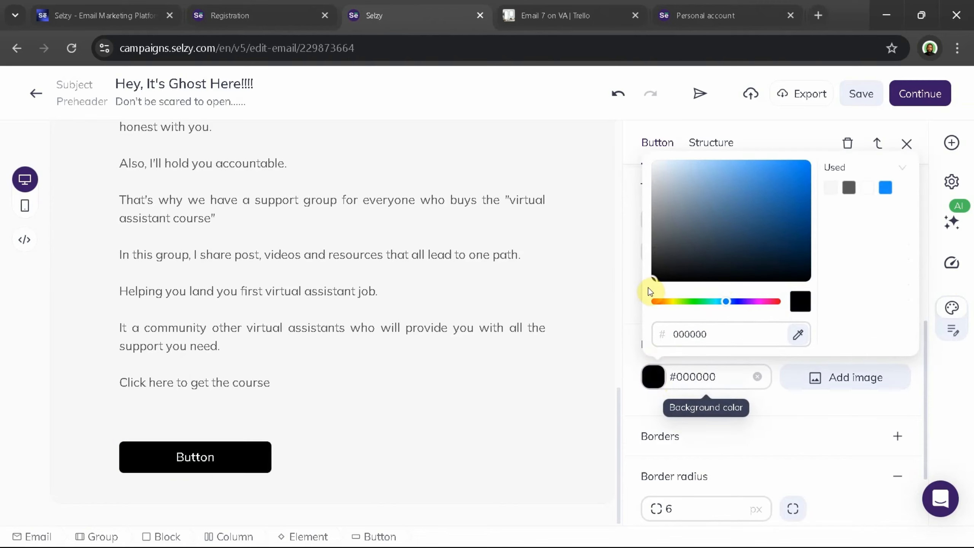
pyautogui.click(752, 424)
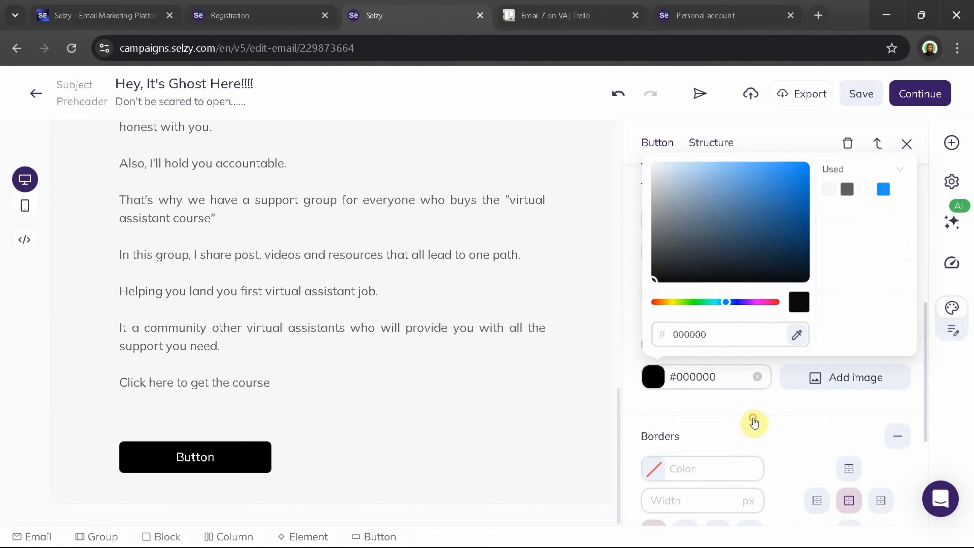
pyautogui.click(895, 437)
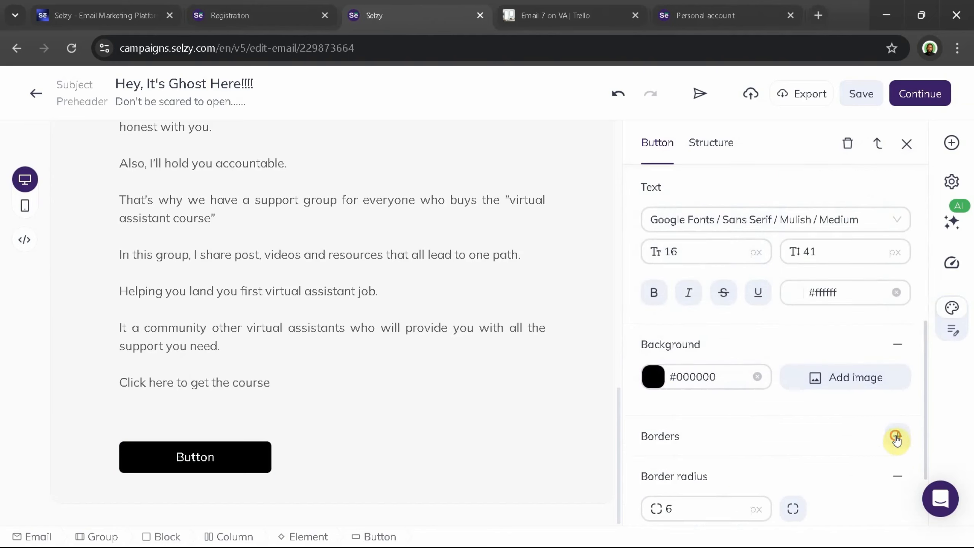
# Round the button's corners with a border radius of 20 px
pyautogui.scroll(-2, 882, 454)
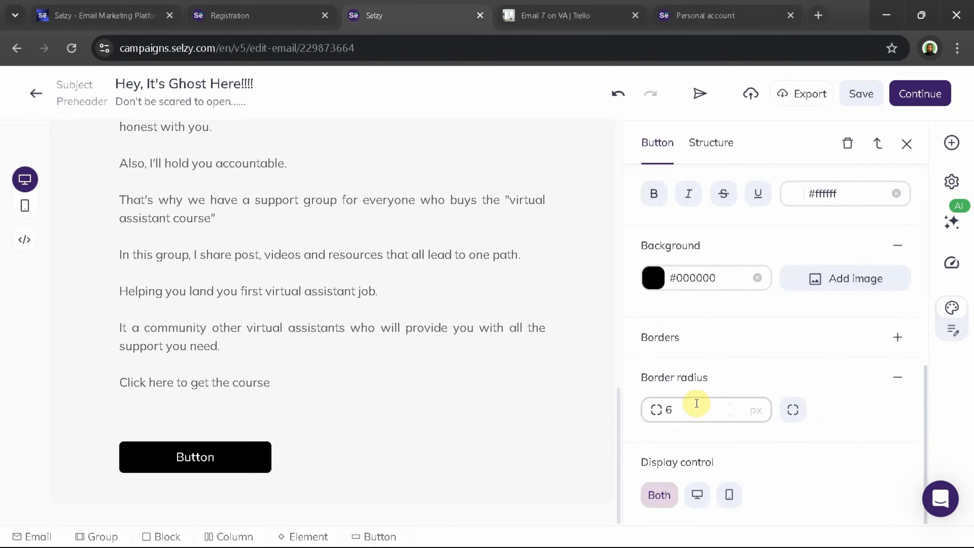
pyautogui.doubleClick(668, 409)
pyautogui.write('20')
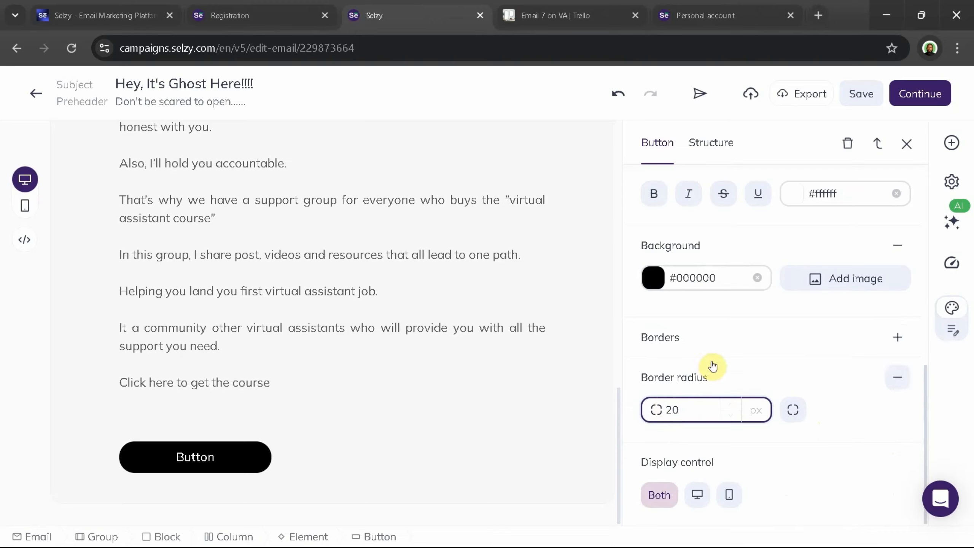
pyautogui.scroll(10, 713, 366)
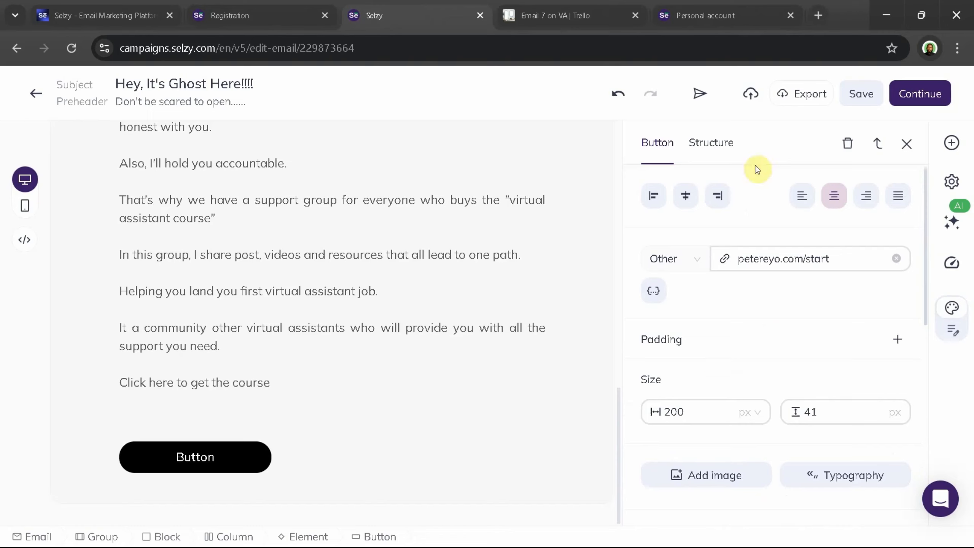
pyautogui.click(800, 96)
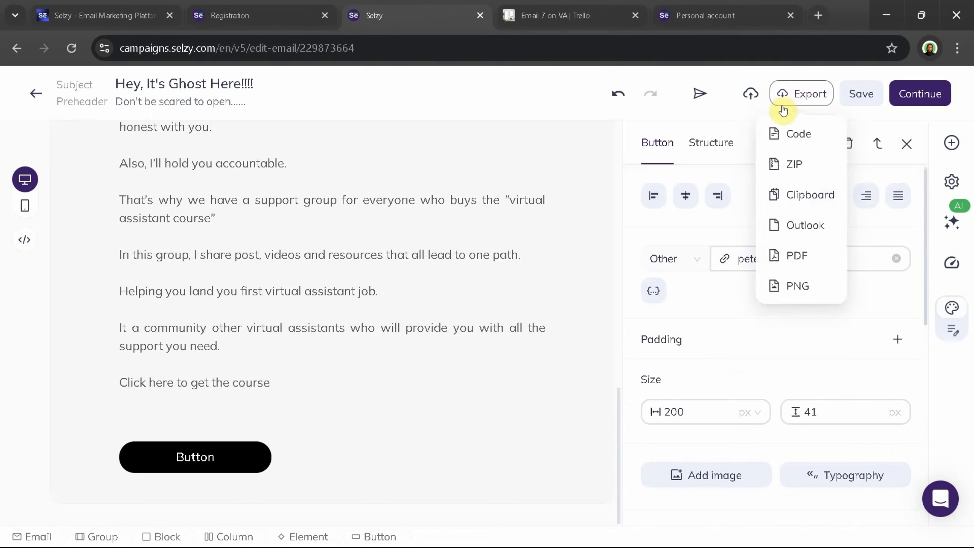
pyautogui.click(723, 111)
pyautogui.click(724, 111)
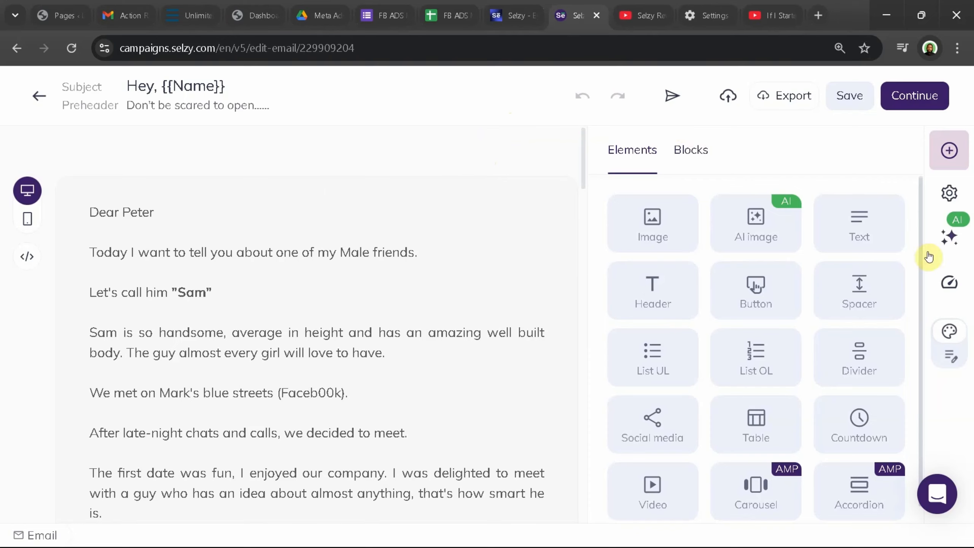
# Draft the AI assistant request "Act as an expert email copywriter and generate 5 email headlines with high open rates for this copy:"
pyautogui.click(956, 234)
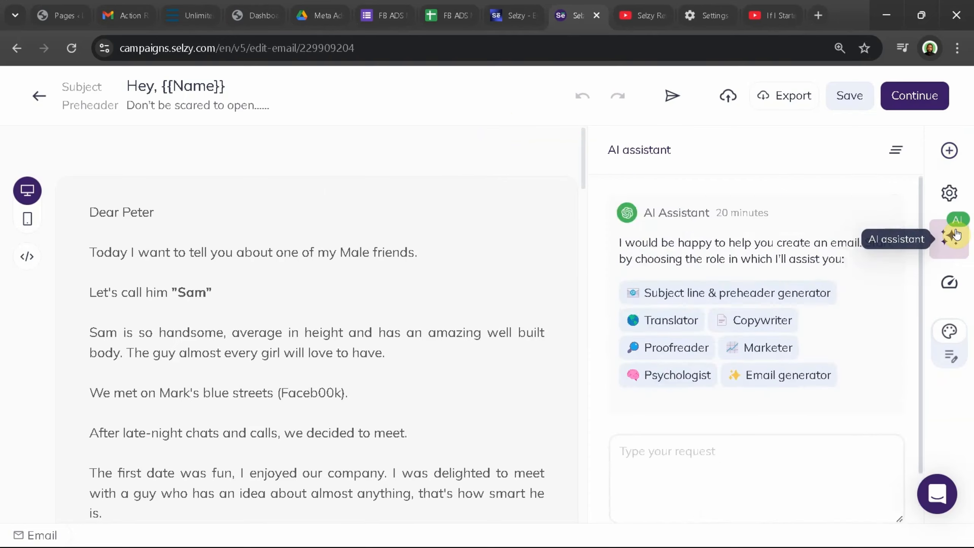
pyautogui.click(671, 414)
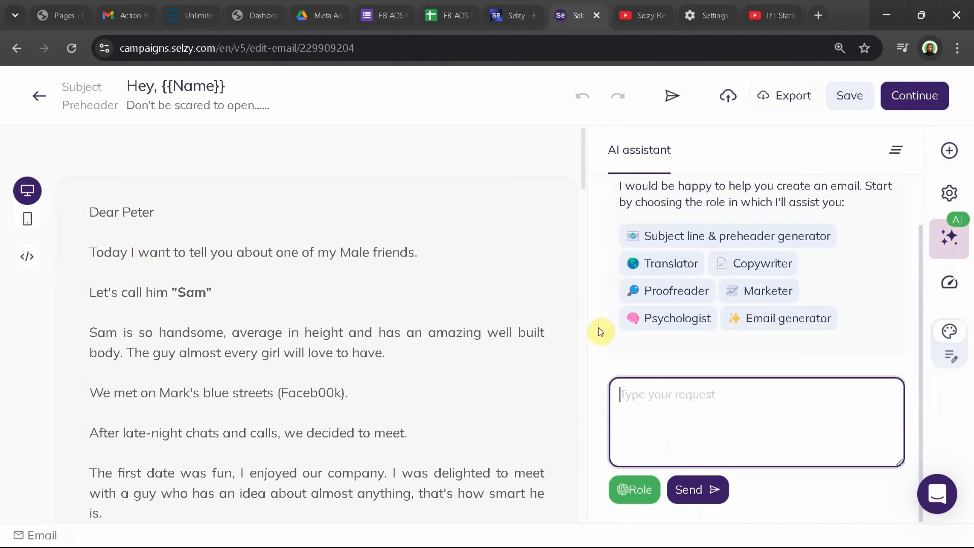
pyautogui.click(629, 394)
pyautogui.write('AI')
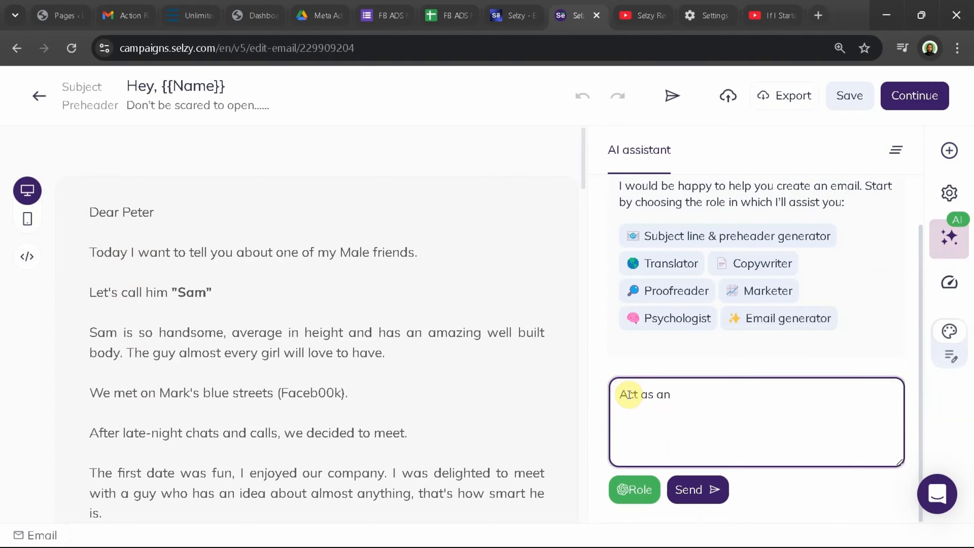
pyautogui.write('t as an expert email copywr')
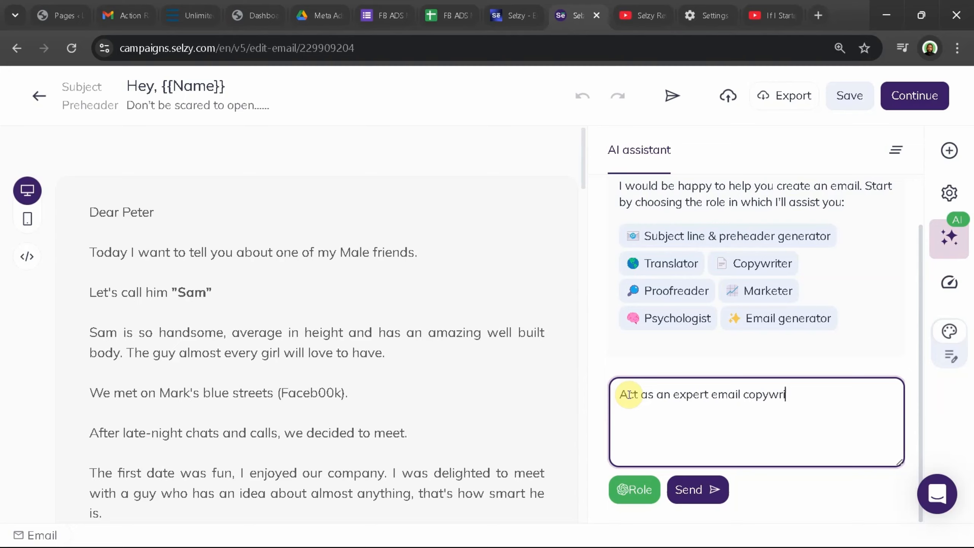
pyautogui.write('iter and generate ')
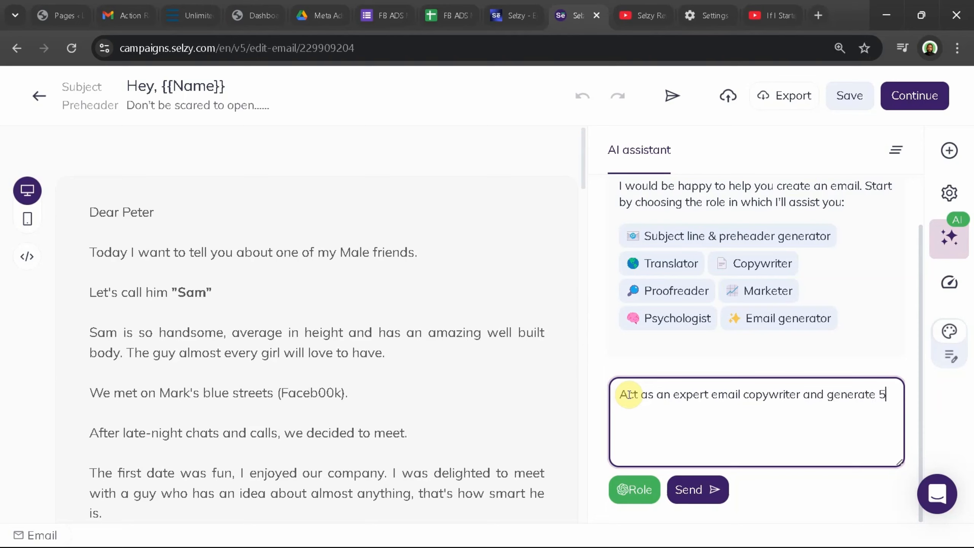
pyautogui.write('5 email headklines wi')
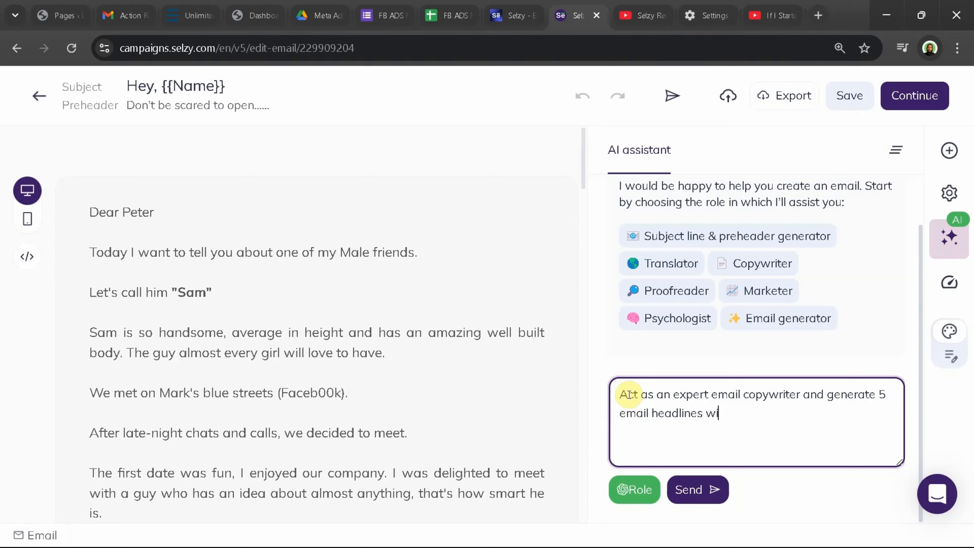
pyautogui.write('th high open rates for')
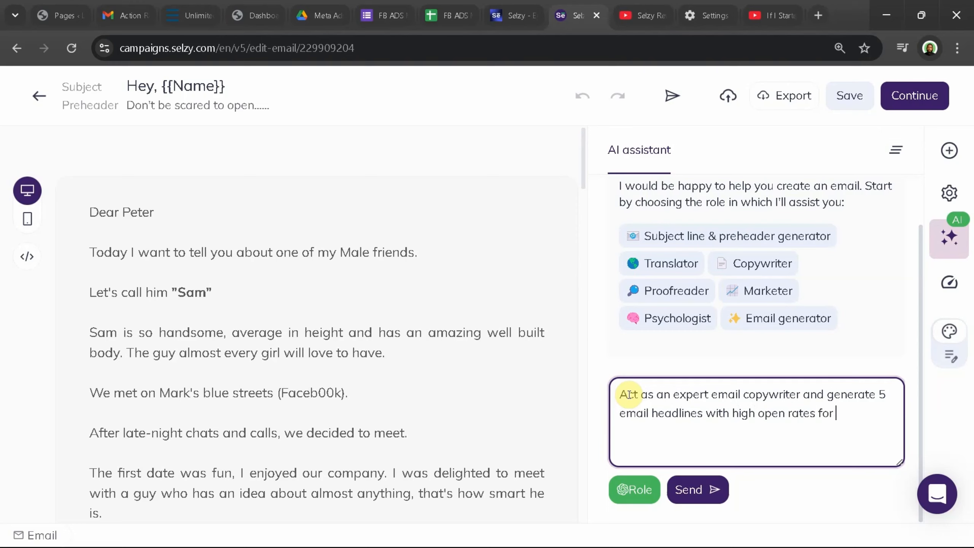
pyautogui.write(' this copy:')
# Copy the entire email body text and paste it after the prompt in the AI assistant request
pyautogui.click(98, 245)
pyautogui.tripleClick(93, 213)
pyautogui.hotkey('ctrl', 'c')
pyautogui.moveTo(93, 213); pyautogui.dragTo(128, 252)
pyautogui.hotkey('ctrl', 'a')
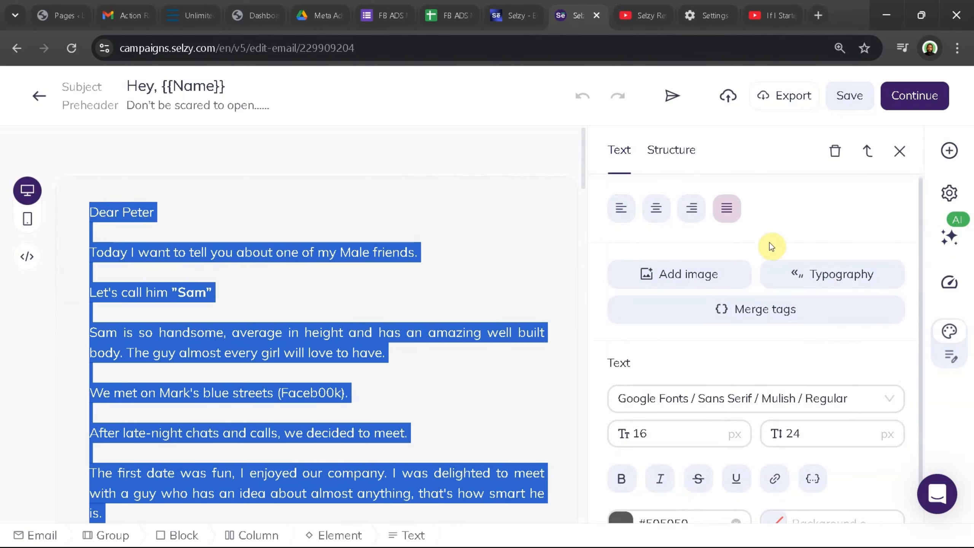
pyautogui.click(952, 239)
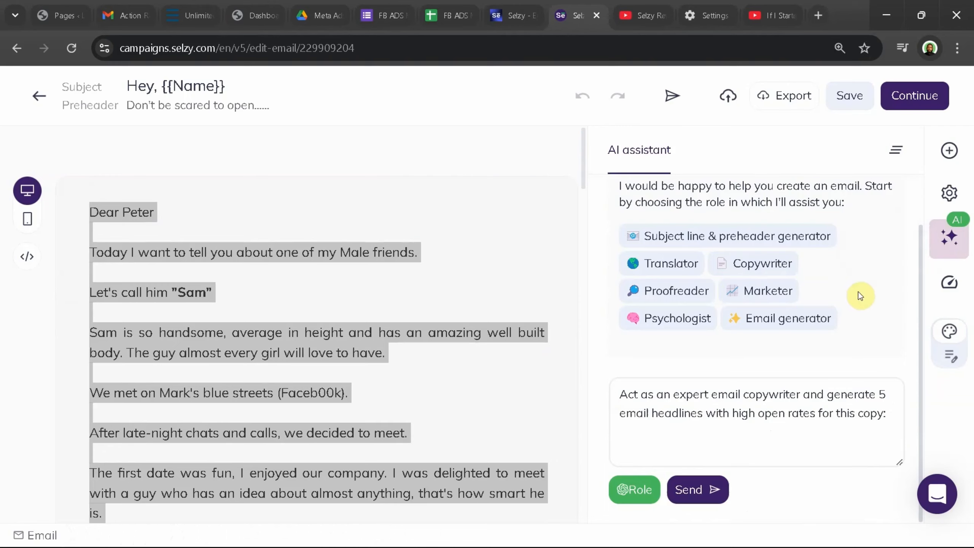
pyautogui.click(770, 437)
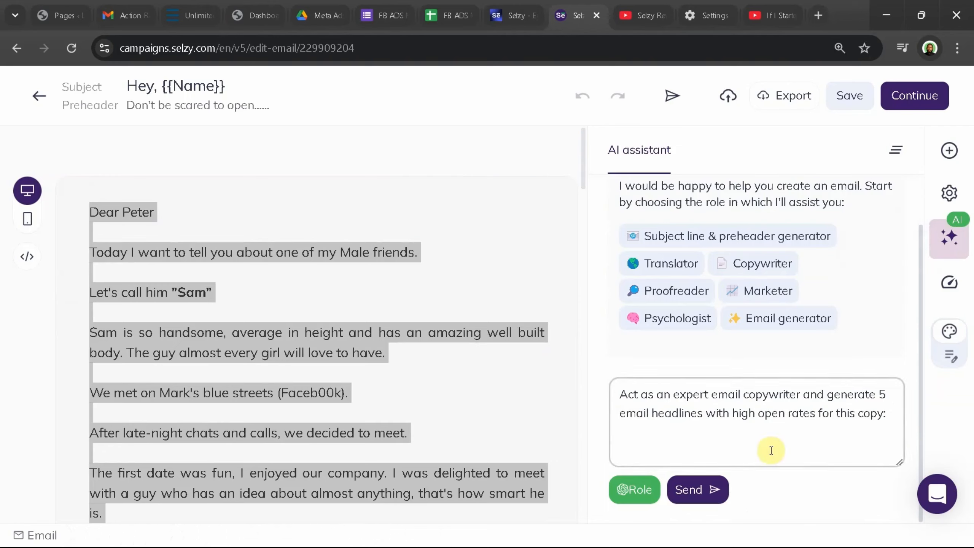
pyautogui.click(891, 412)
pyautogui.hotkey('ctrl', 'v')
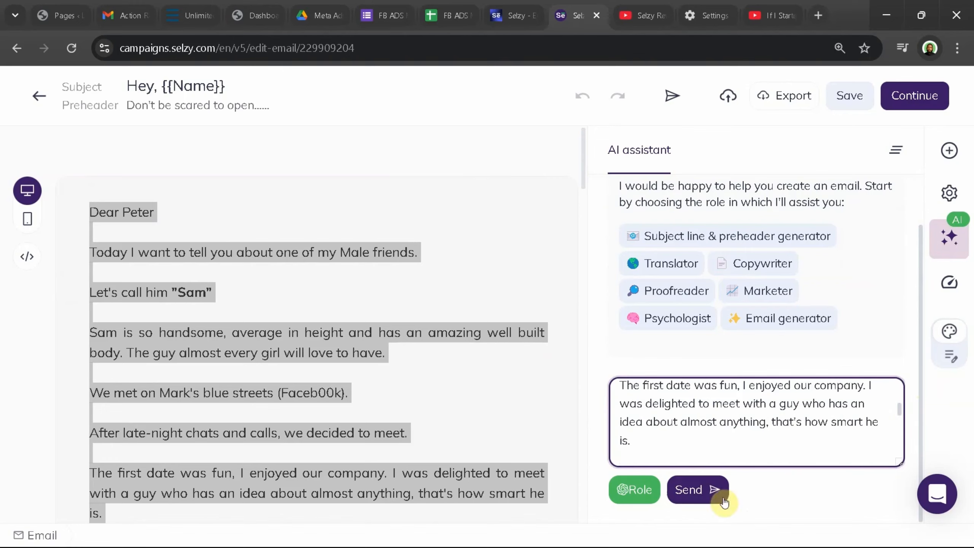
# Send the headline request to the AI assistant and read through its suggested headlines
pyautogui.click(713, 502)
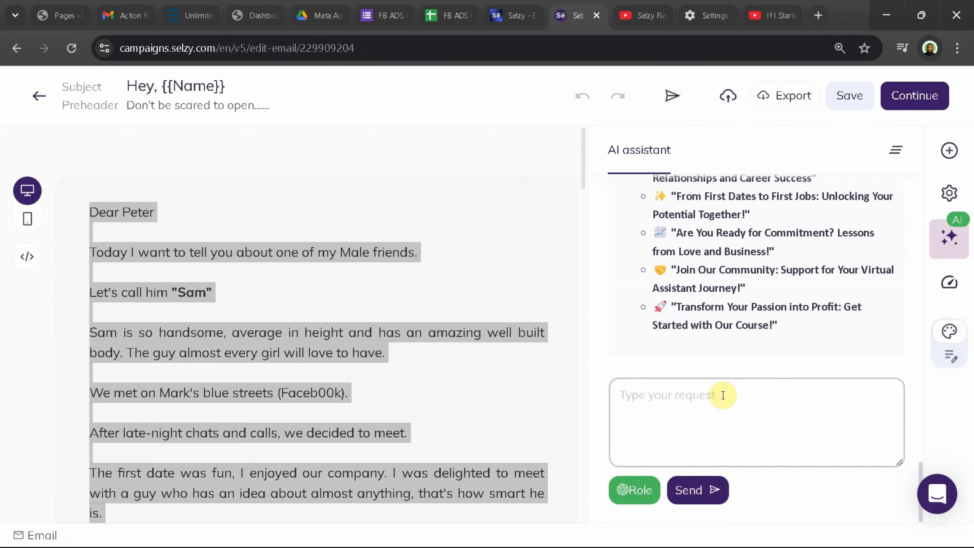
pyautogui.scroll(5, 760, 263)
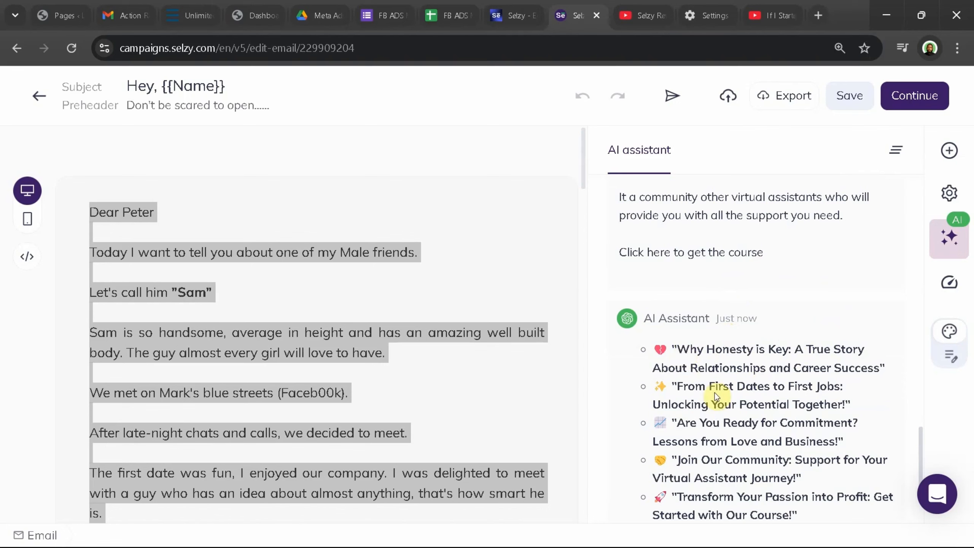
pyautogui.scroll(-1, 712, 395)
pyautogui.scroll(-1, 710, 396)
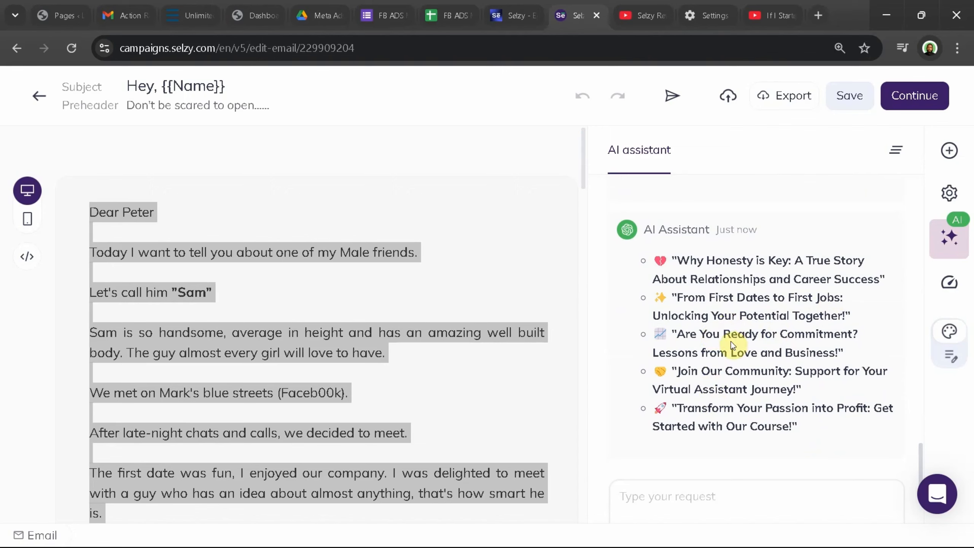
pyautogui.scroll(-2, 732, 345)
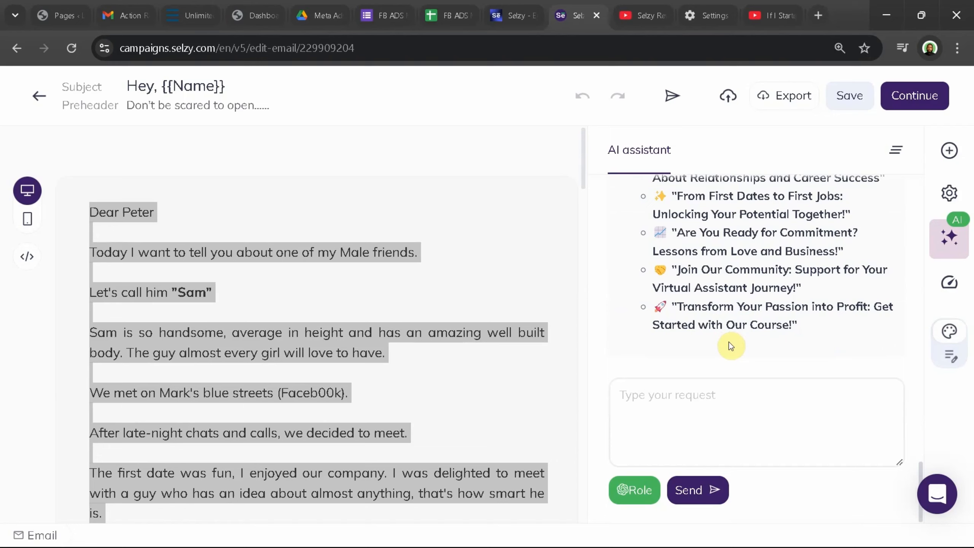